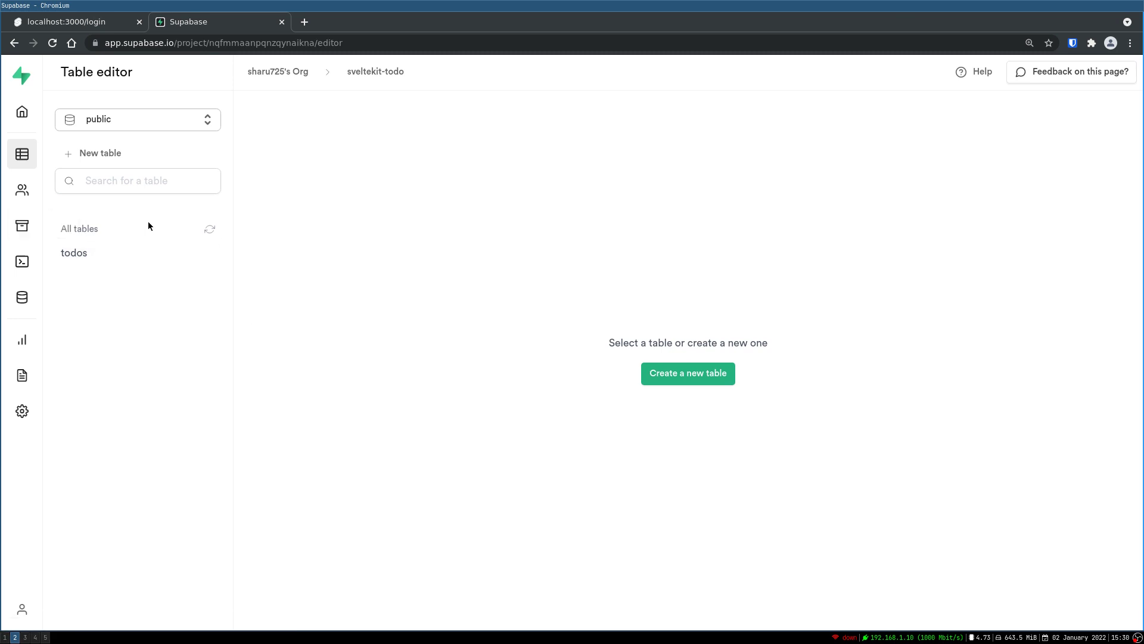
Review the three registered users and the todos table's two records
left_click(22, 191)
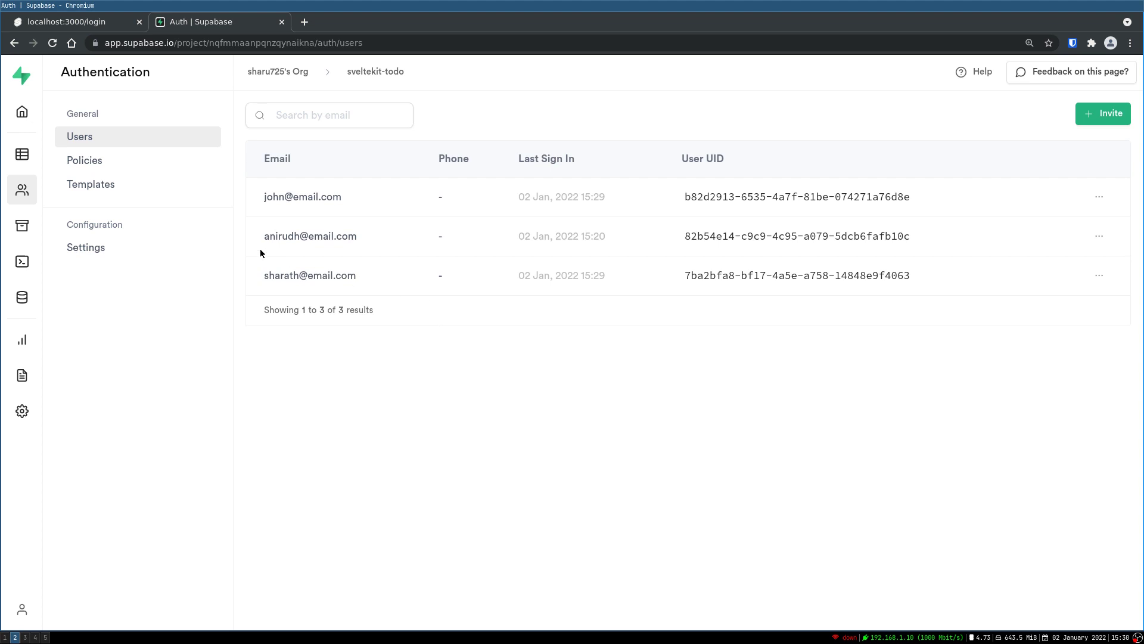
left_click(34, 158)
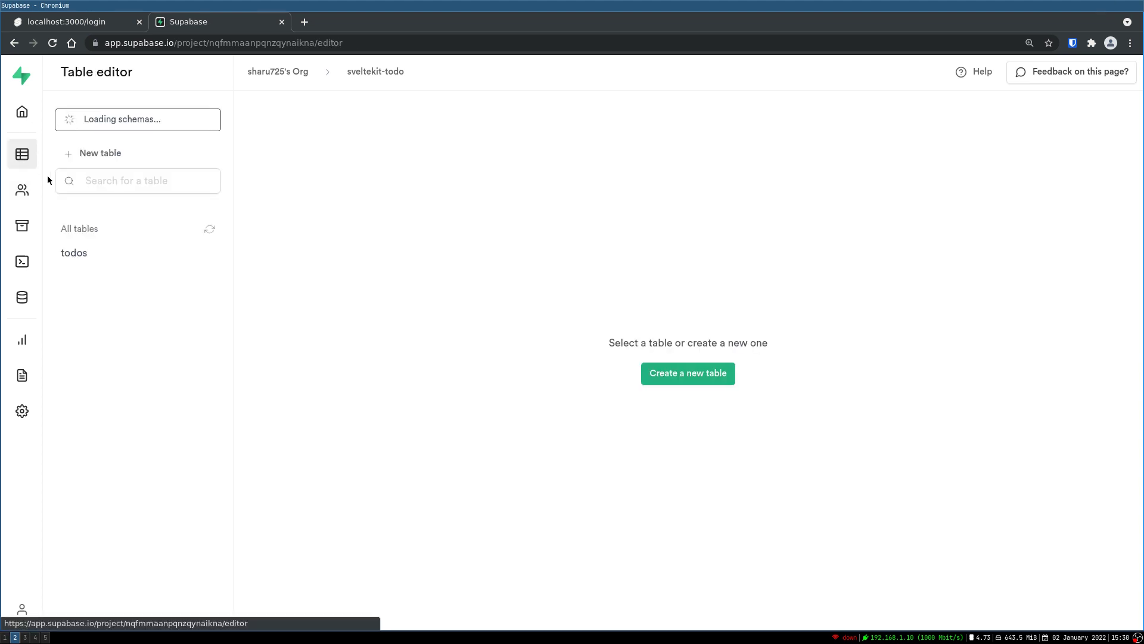
left_click(78, 251)
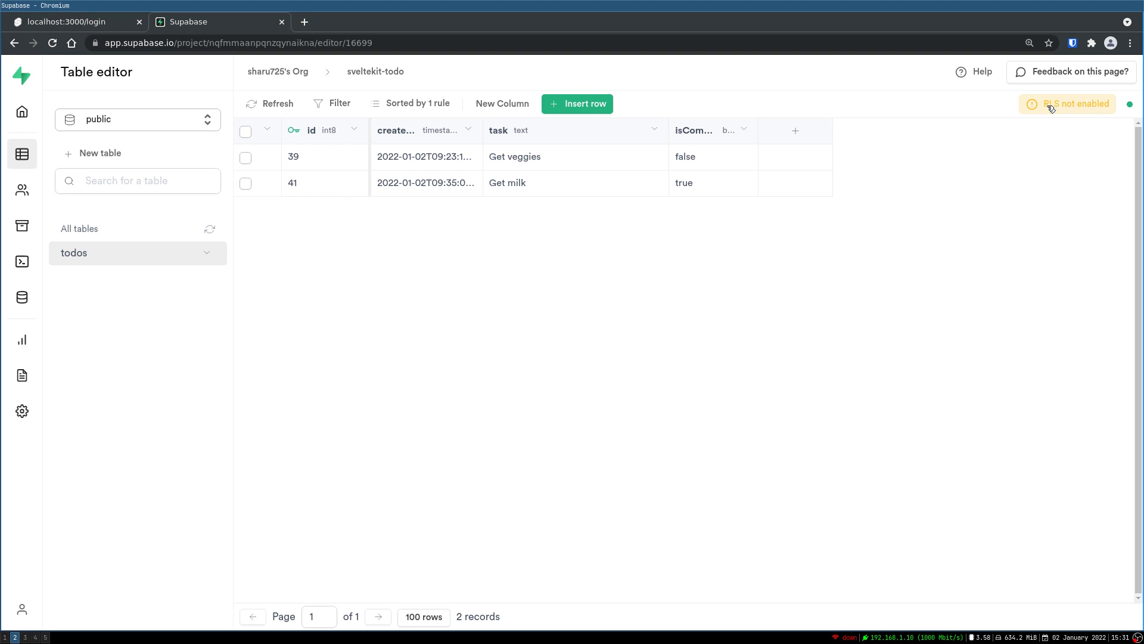
left_click(23, 190)
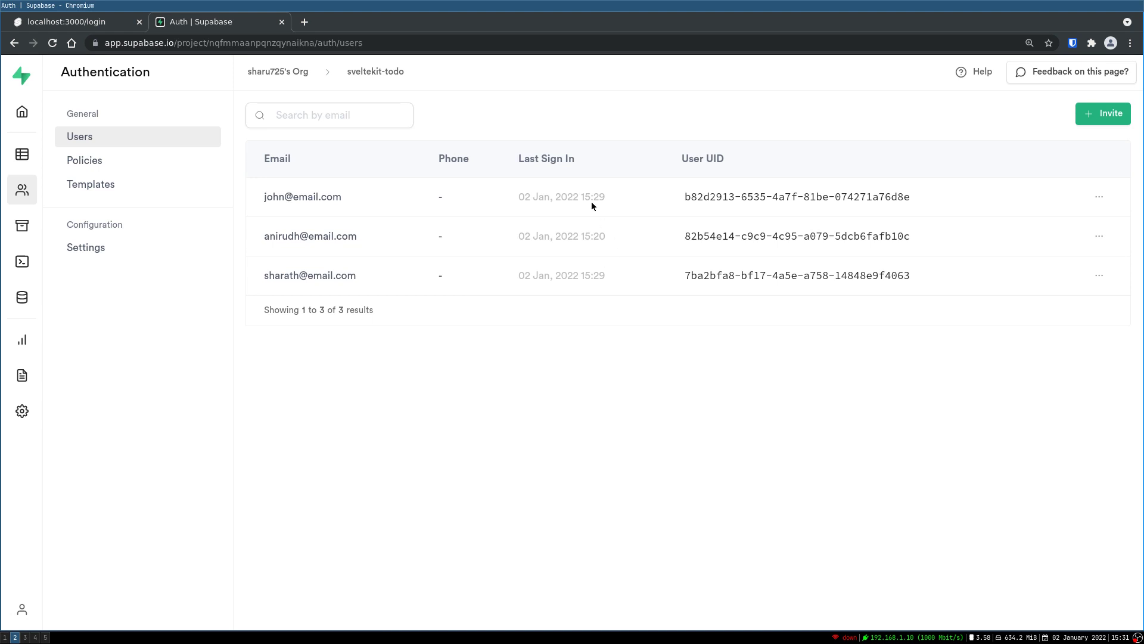
Check the empty policies page, then reopen the todos table
left_click(102, 162)
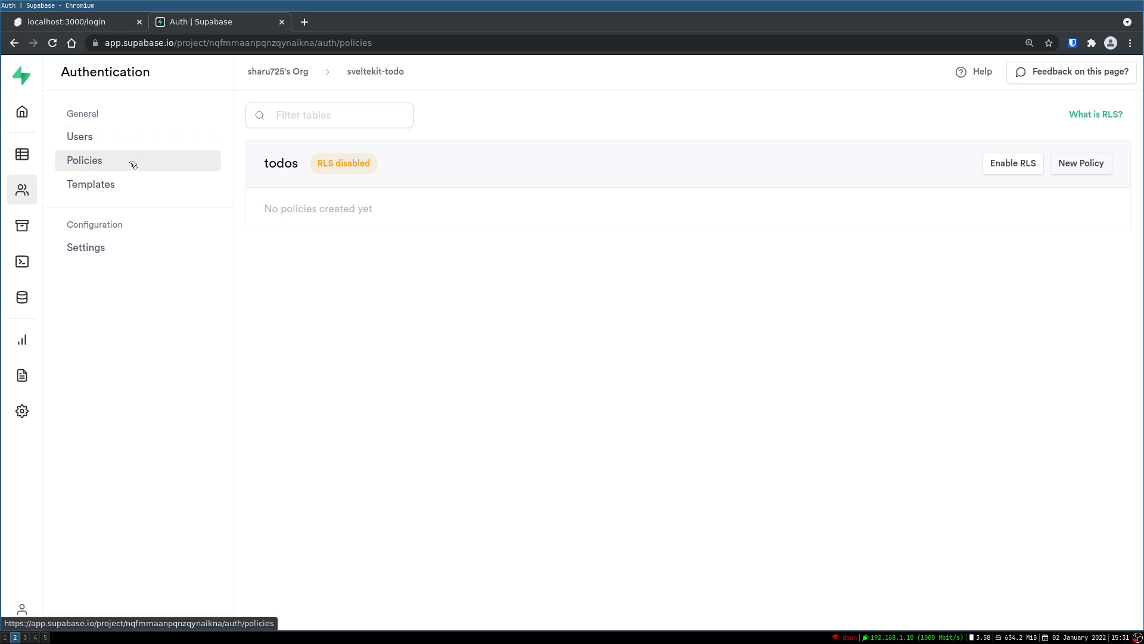
left_click(23, 154)
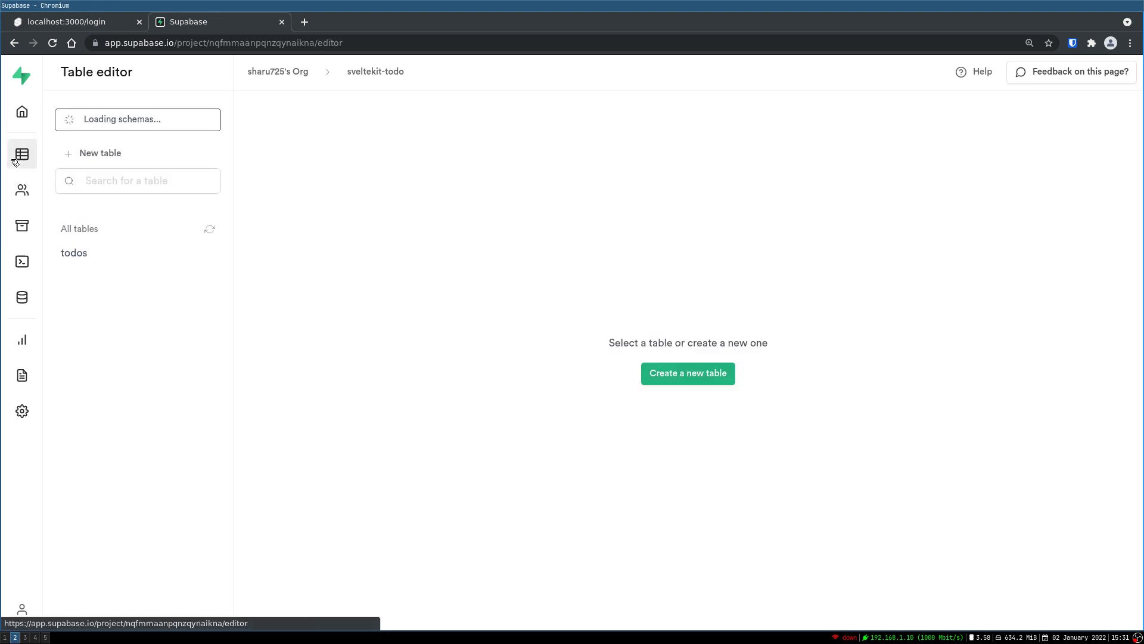
left_click(133, 255)
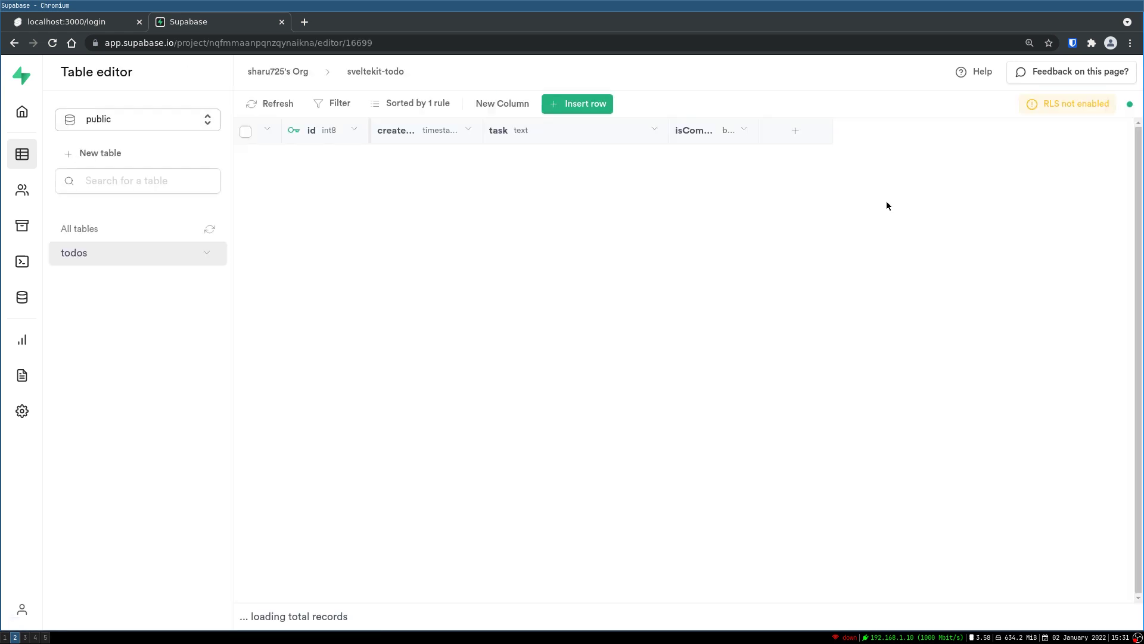
Enable row-level security on todos and go back to the table editor
left_click(1080, 104)
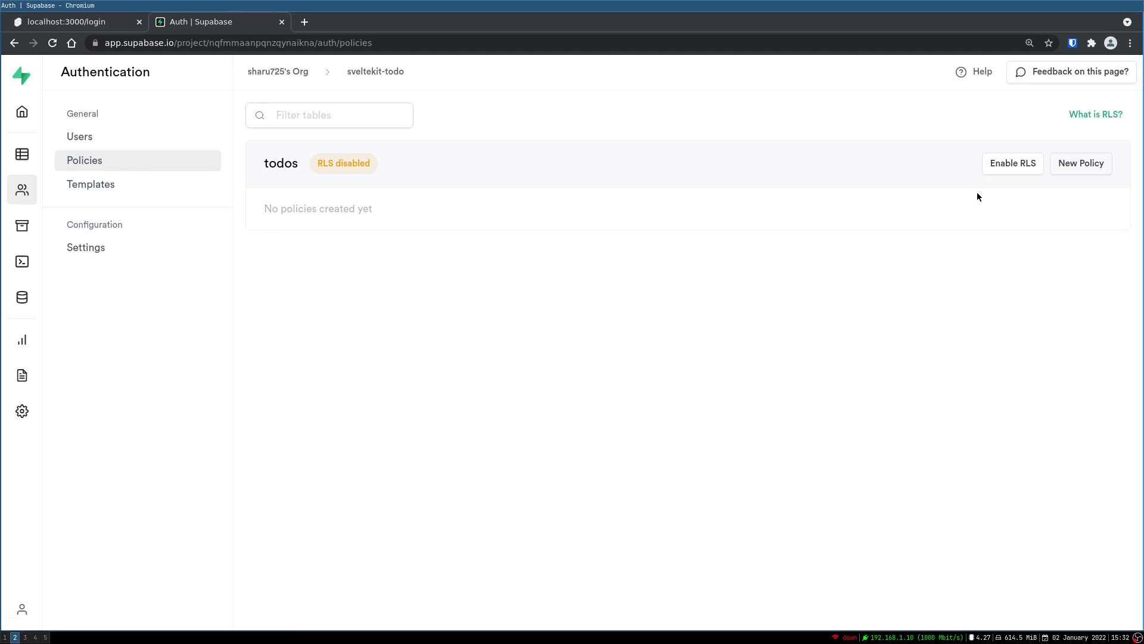
left_click(1013, 164)
key("Return")
left_click(21, 154)
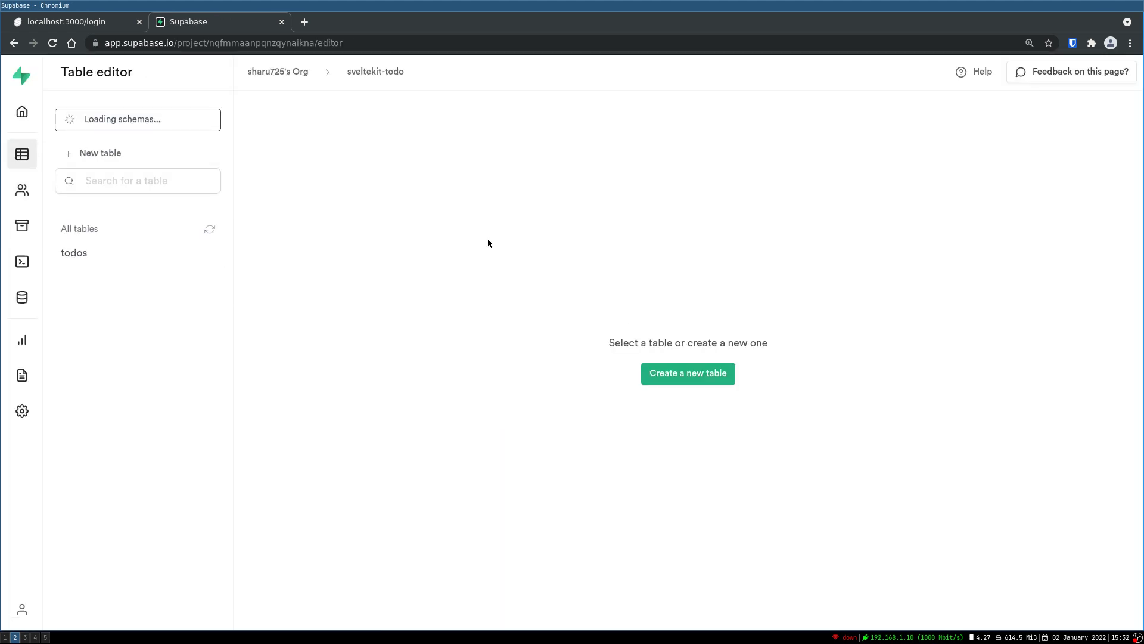
Delete task rows 39 and 41 from the todos table
left_click(101, 261)
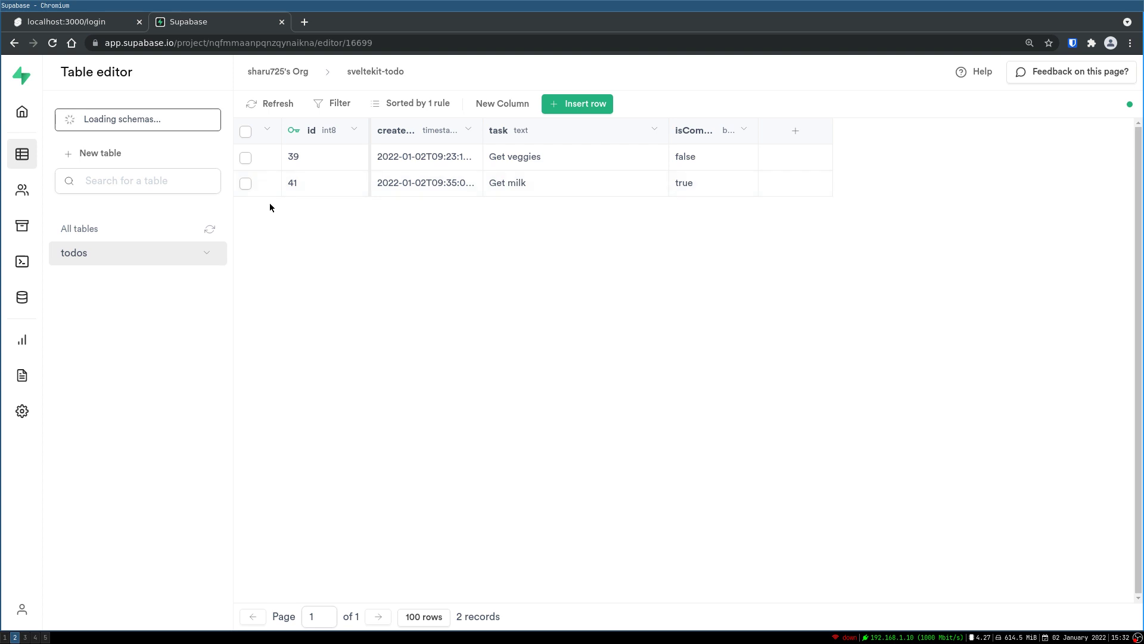
left_click(245, 156)
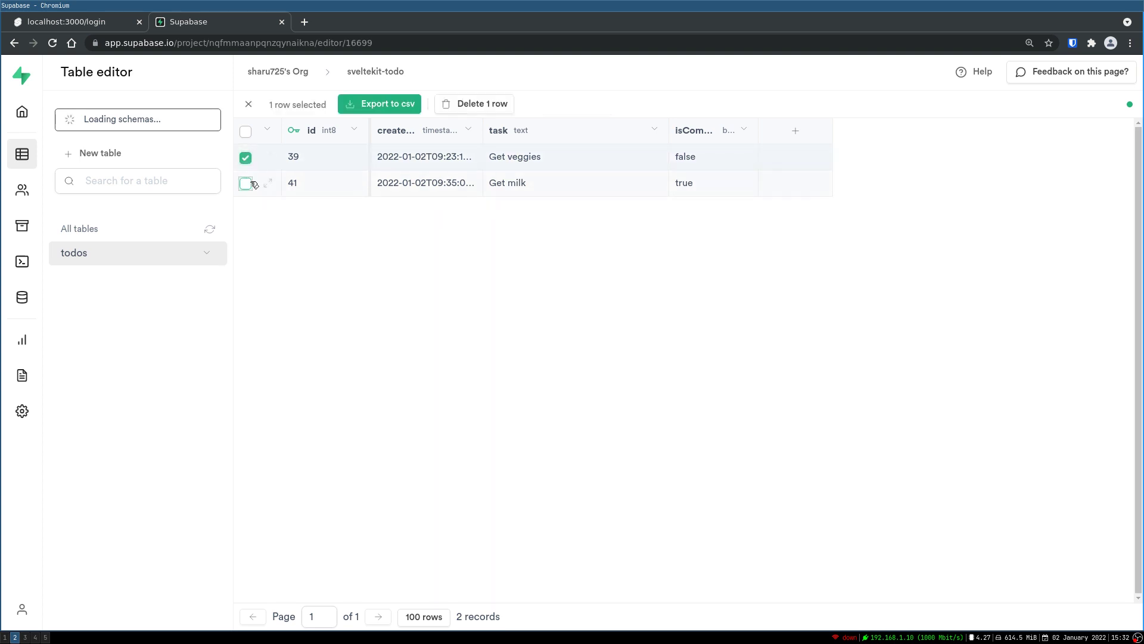
left_click(245, 183)
left_click(489, 106)
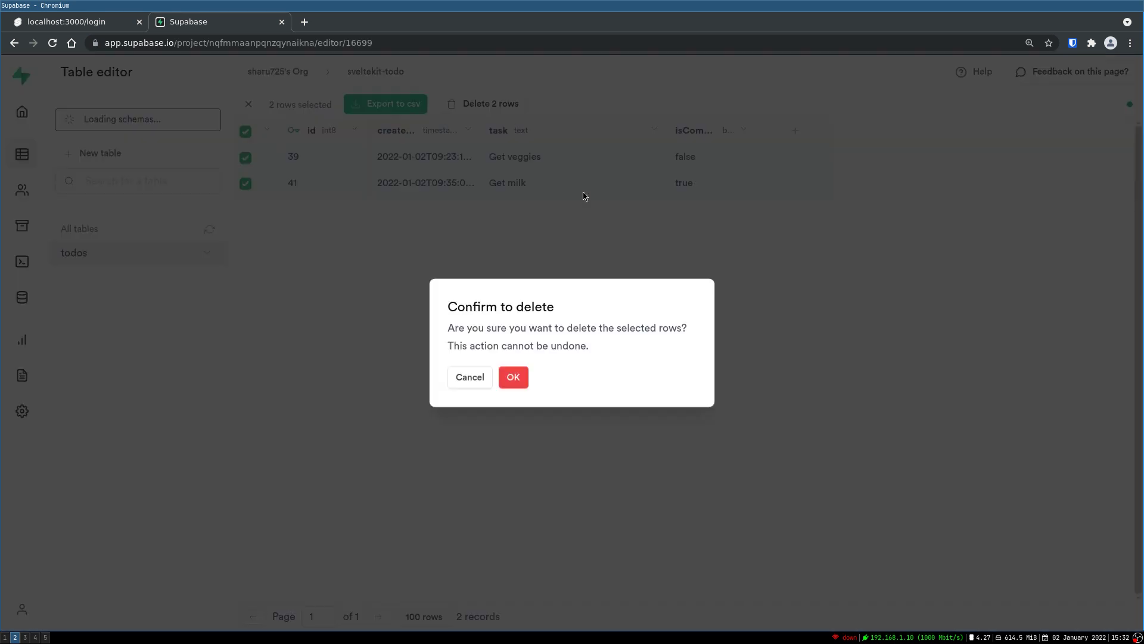
left_click(517, 379)
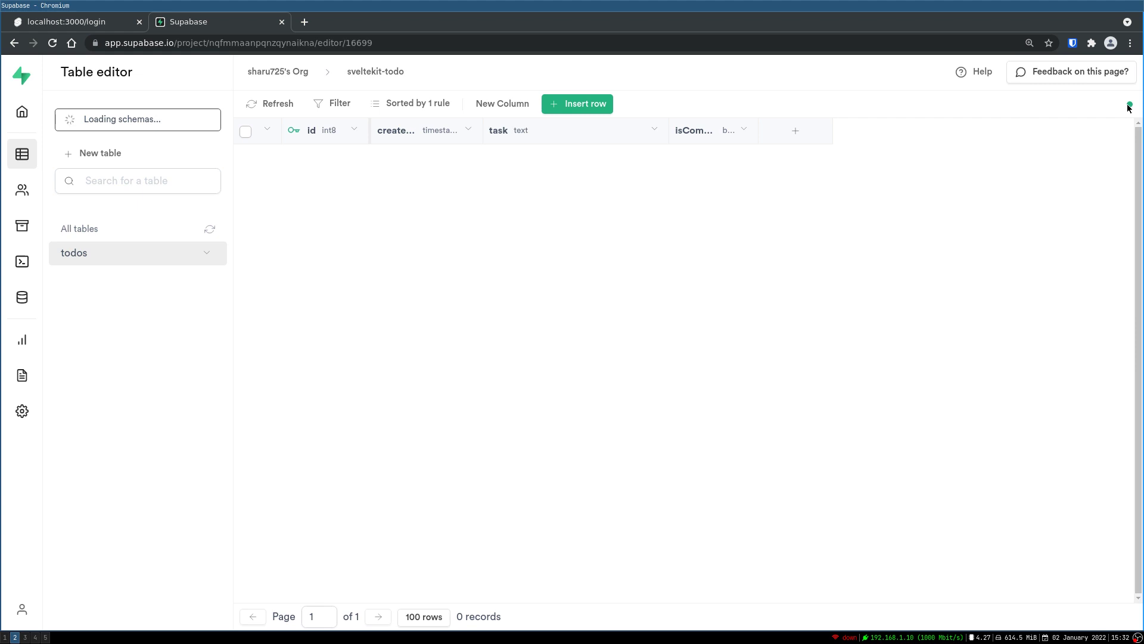
Log into the localhost todo app by email and try adding 'Get milk'
left_click(85, 22)
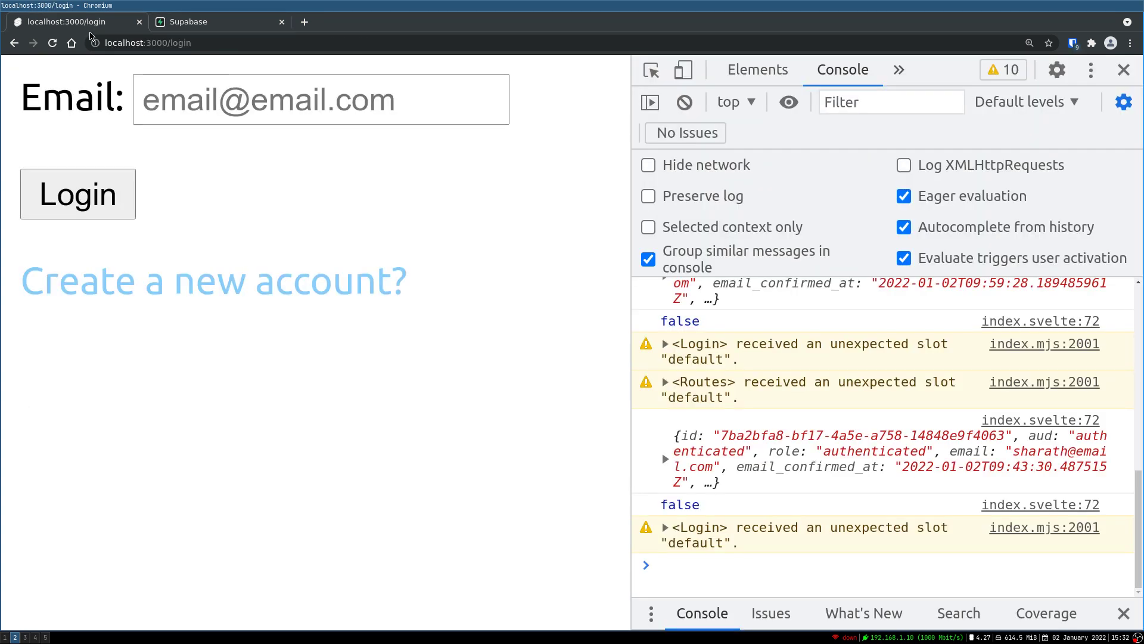
left_click(290, 109)
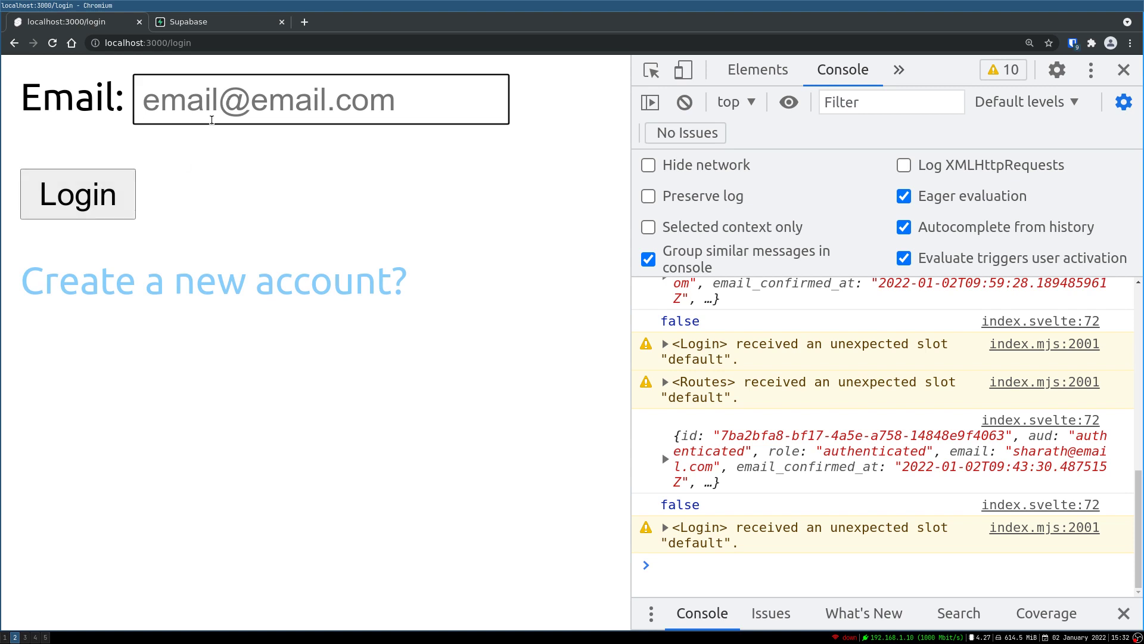
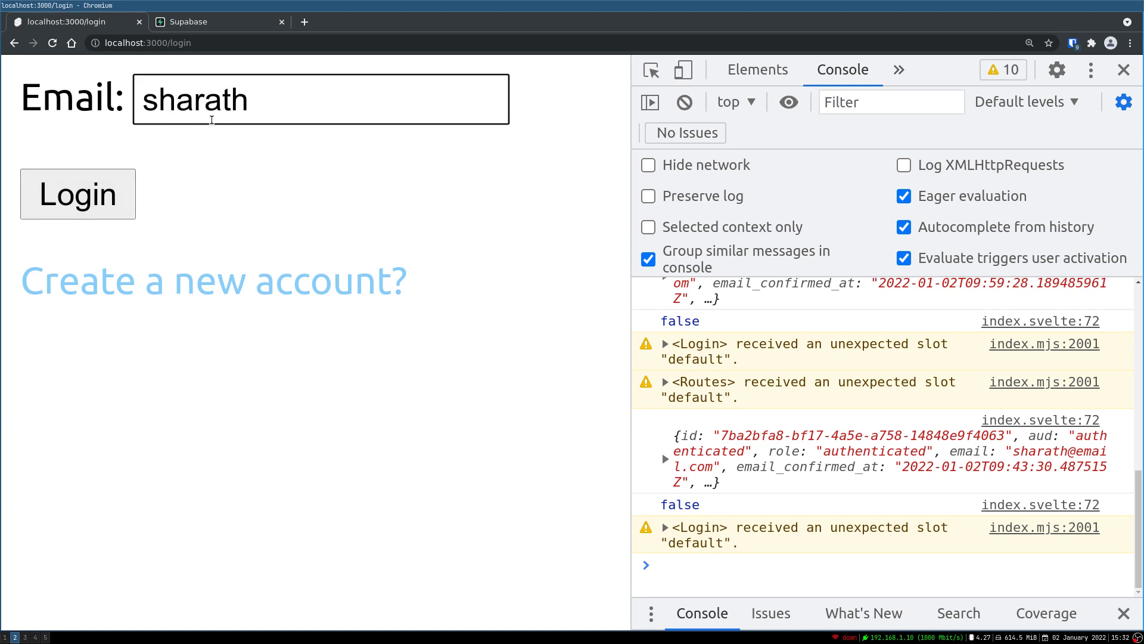
left_click(83, 195)
left_click(126, 221)
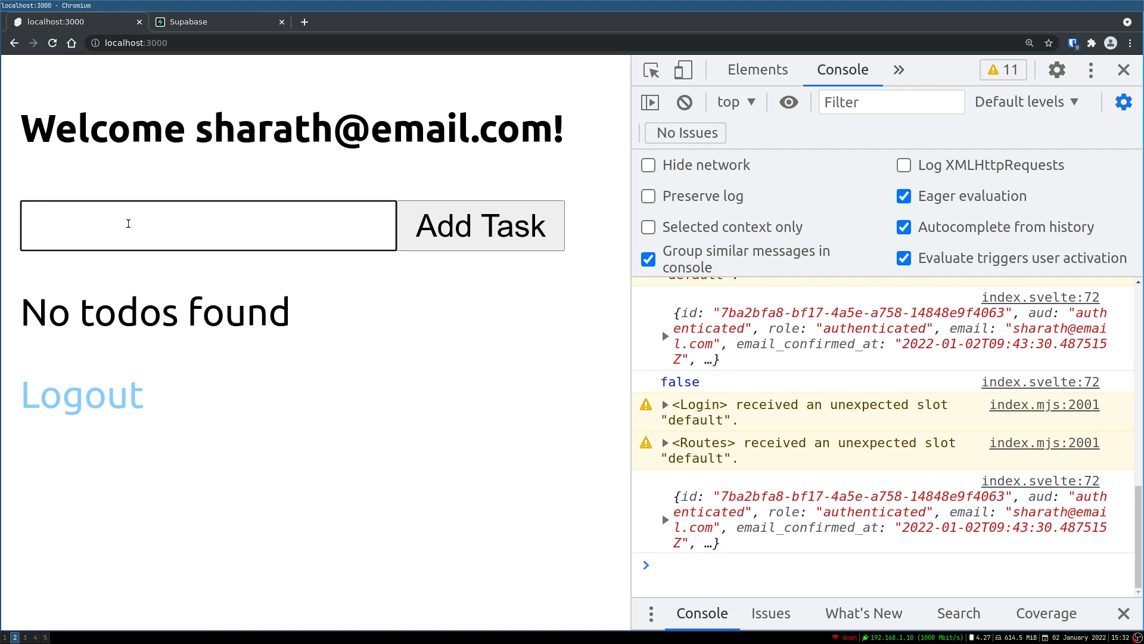
type("Get milk")
left_click(684, 102)
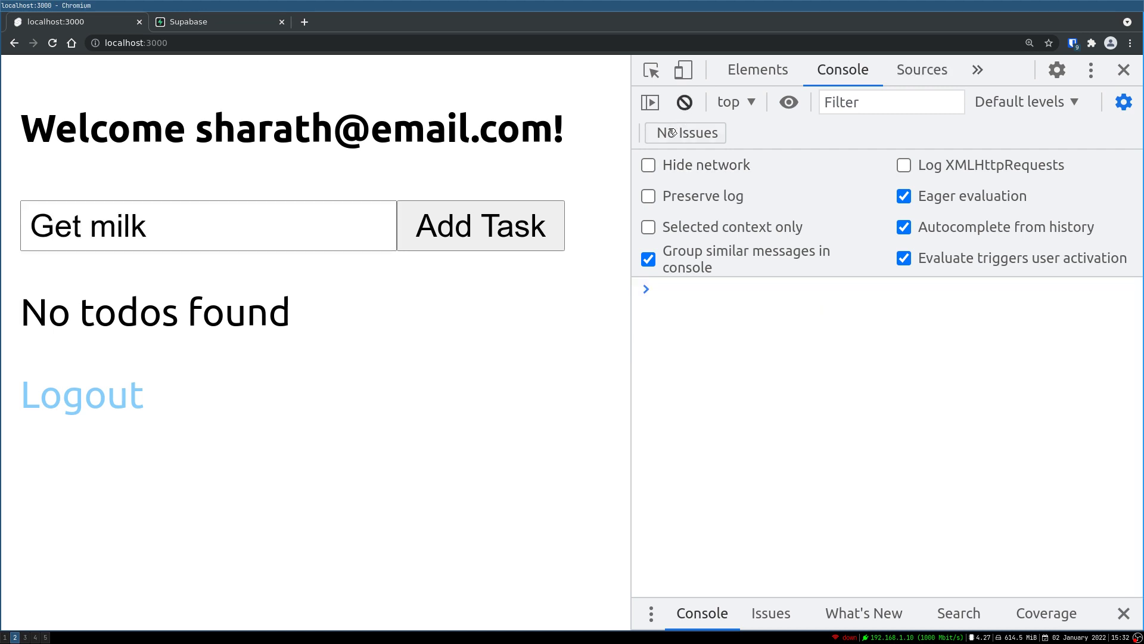
Inspect the rejected request's 403 row-level security error in DevTools Network
left_click(445, 229)
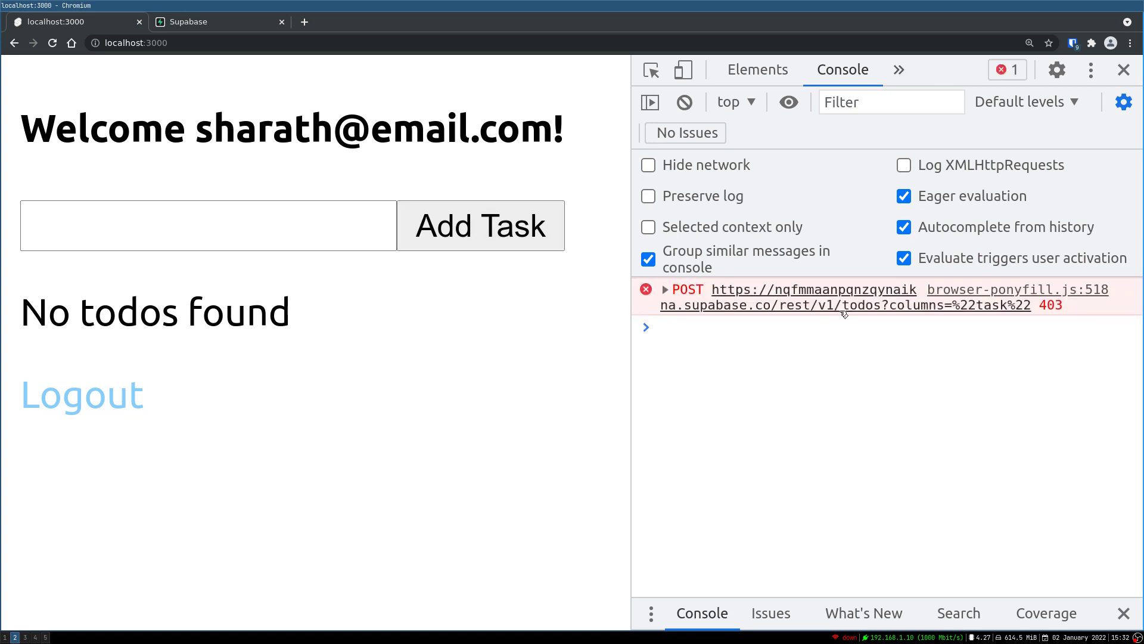
left_click(776, 293)
left_click(670, 504)
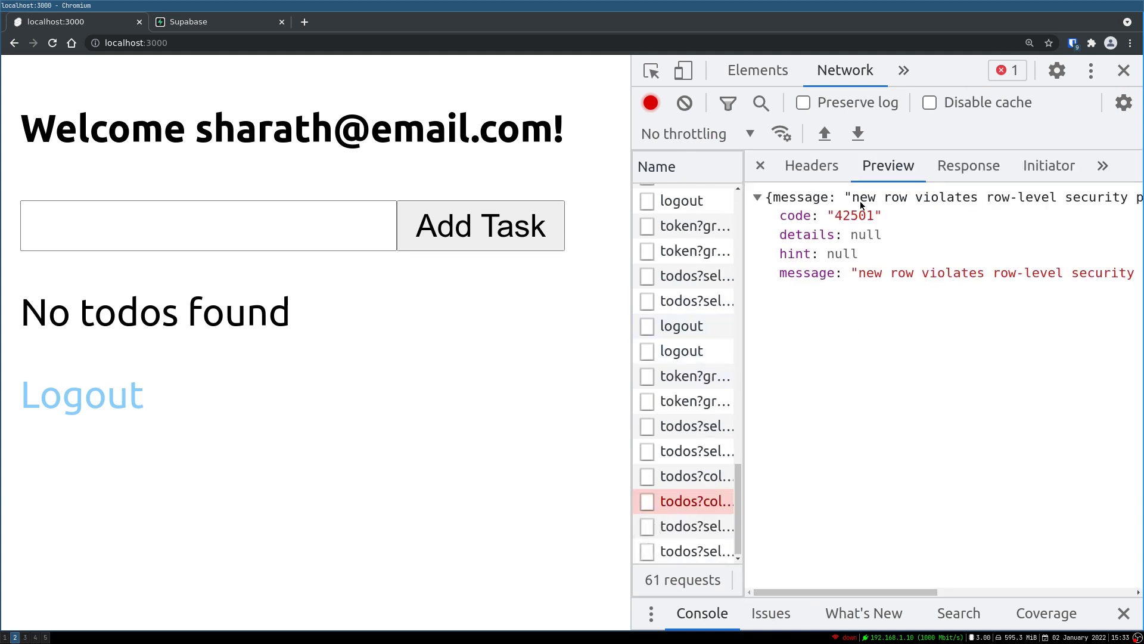
left_click_drag(860, 199, 1130, 202)
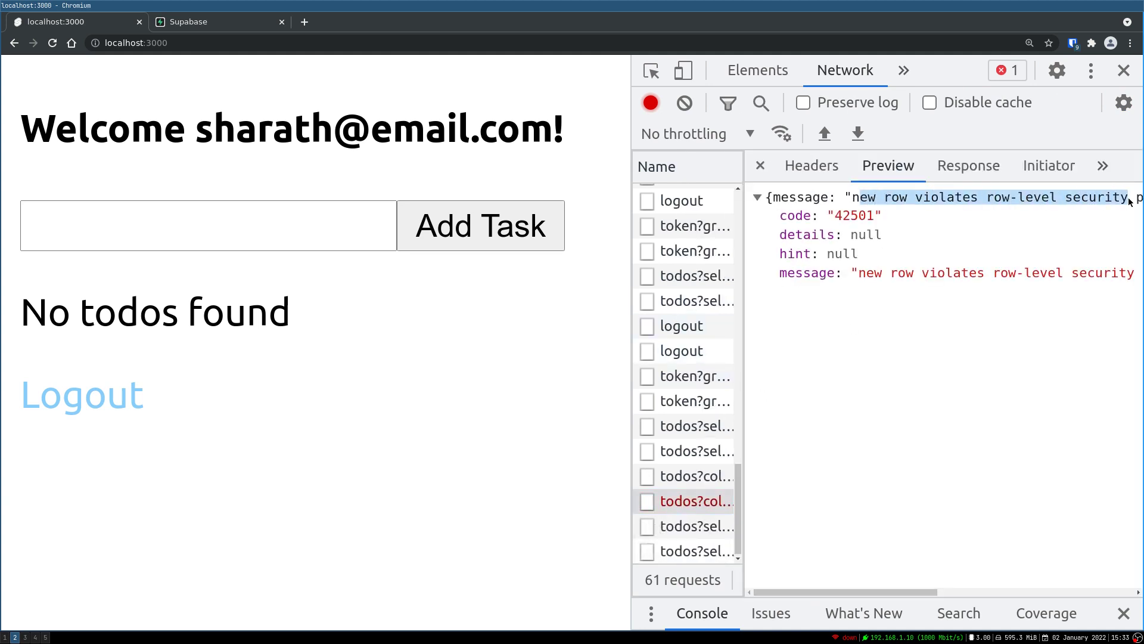
left_click_drag(744, 286, 649, 276)
left_click(1034, 213)
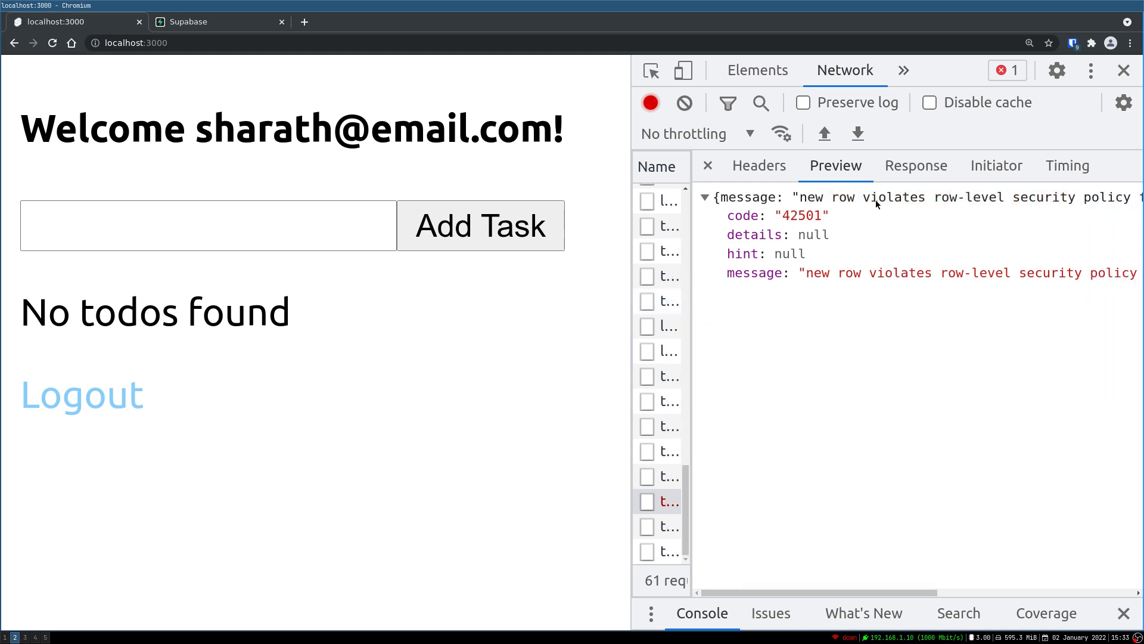
left_click(233, 30)
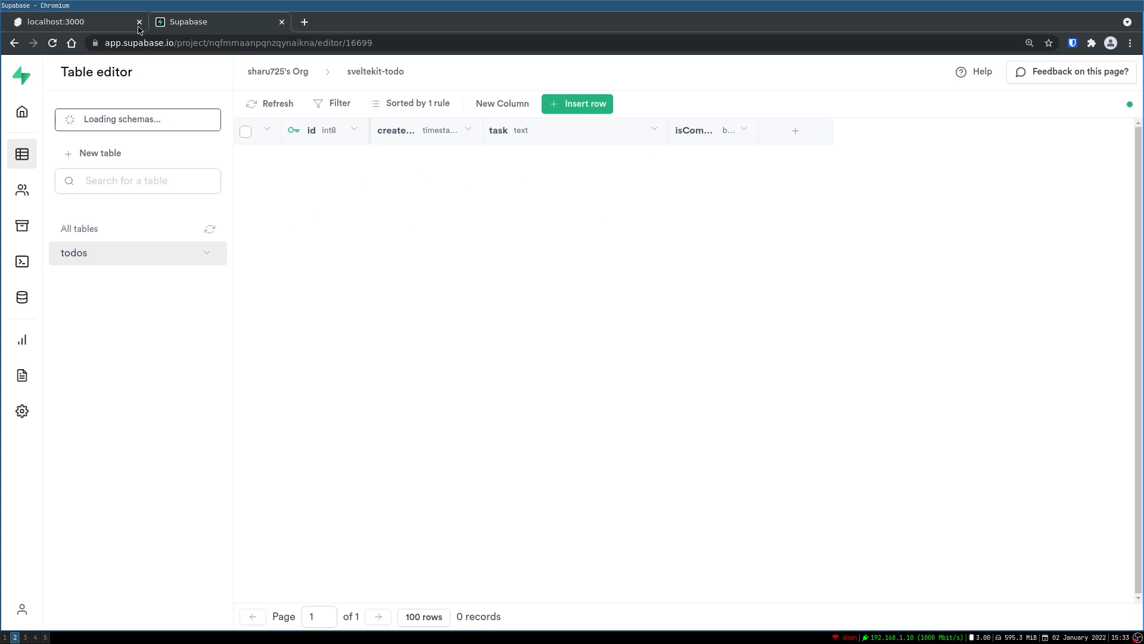
Insert a todos row 'get something', then reload the app, which still lists nothing
left_click(581, 104)
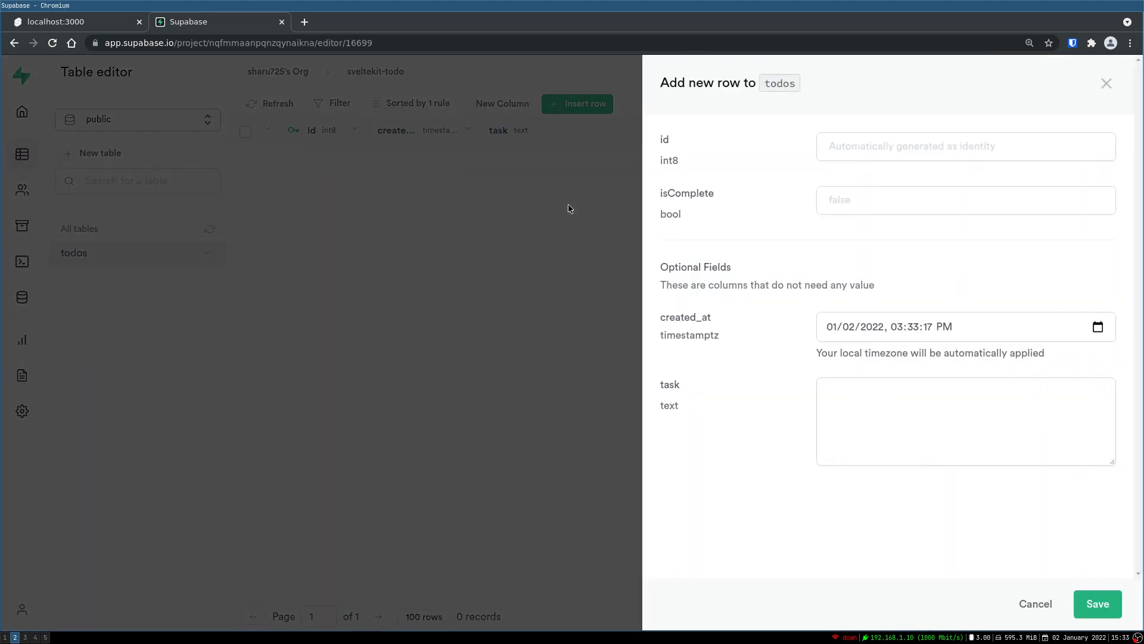
type("som")
type("et")
type("omething")
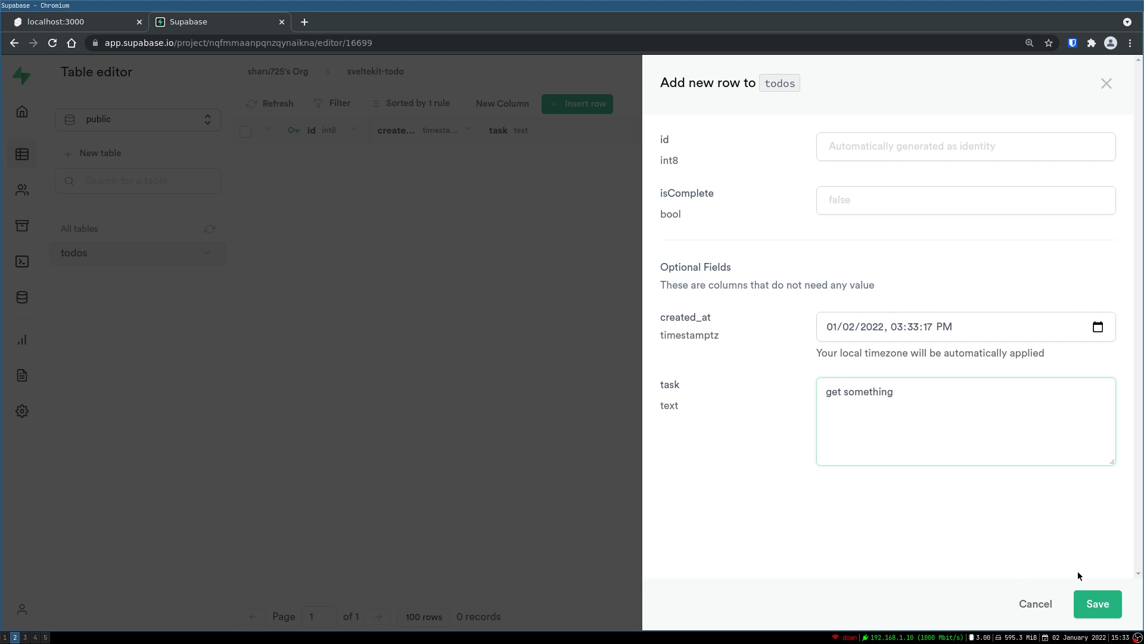
left_click(1098, 604)
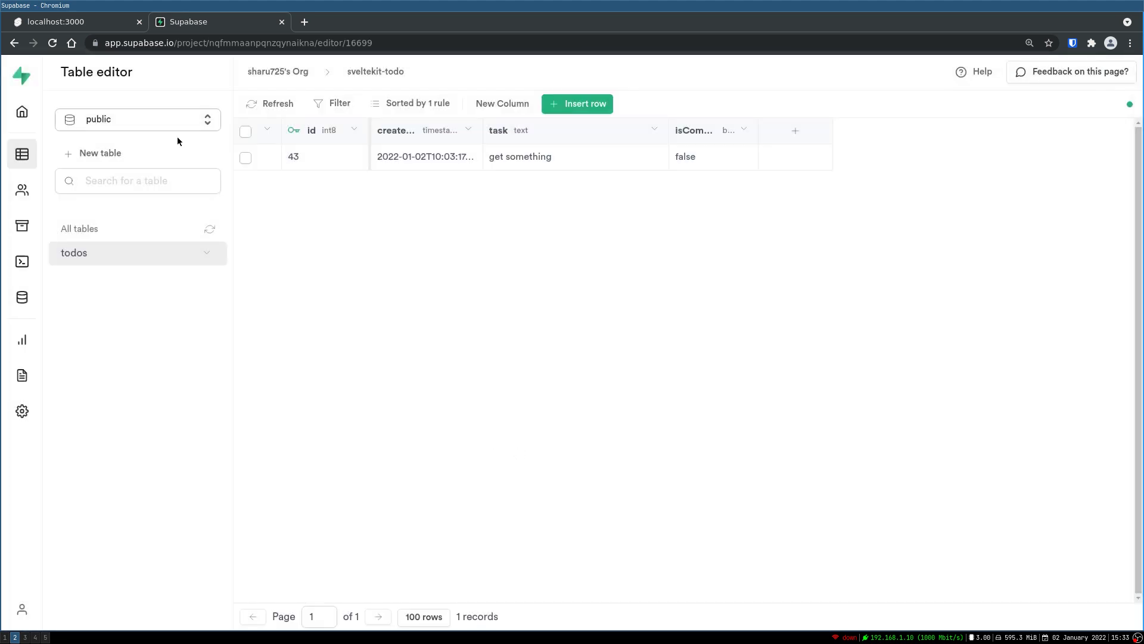
left_click(85, 22)
left_click(52, 42)
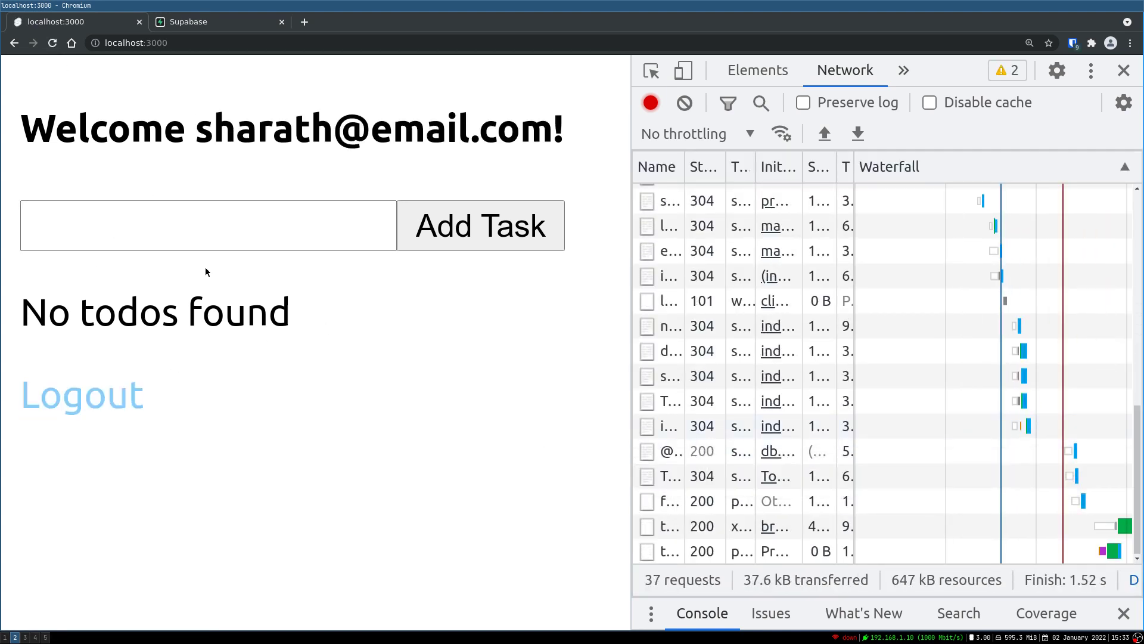
left_click(204, 26)
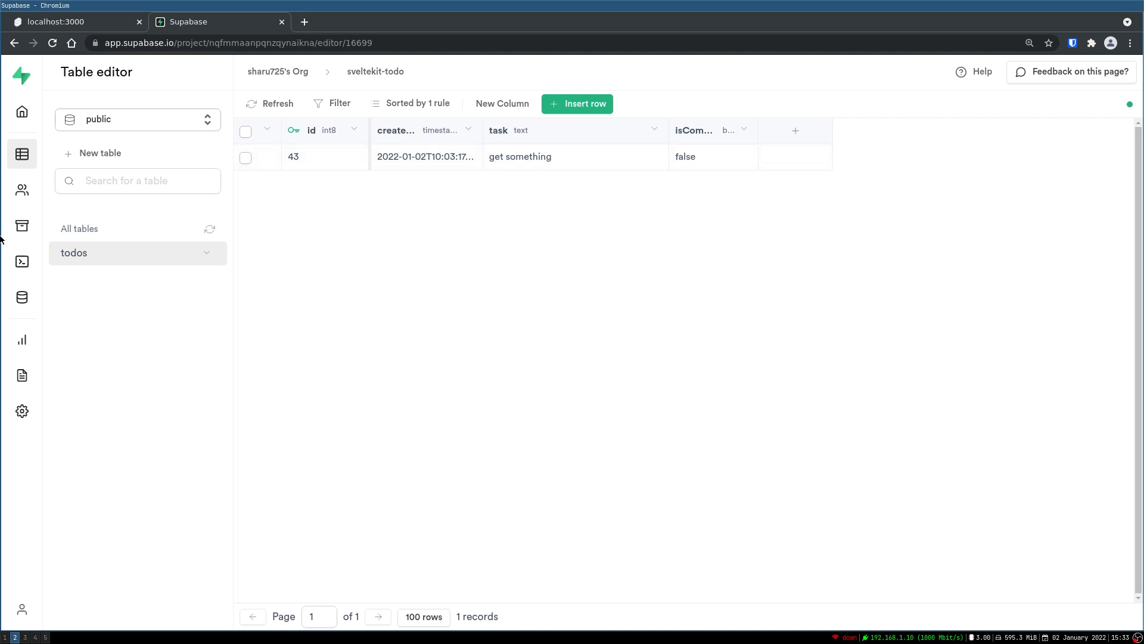
Save a todos SELECT policy from the 'Enable read access to everyone' template
left_click(22, 190)
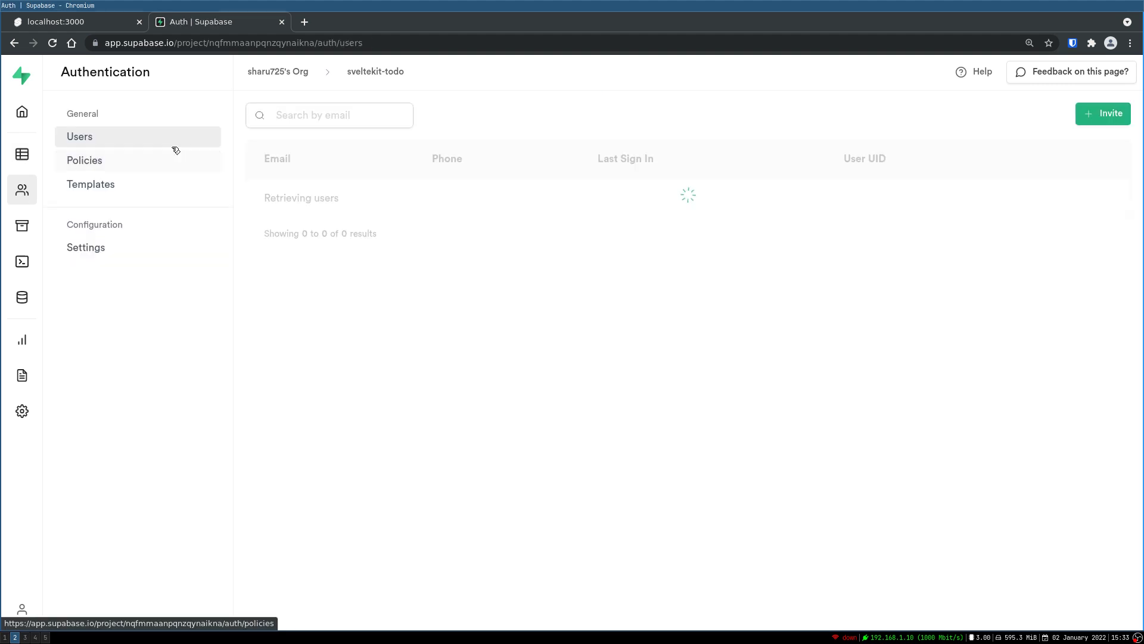
left_click(112, 160)
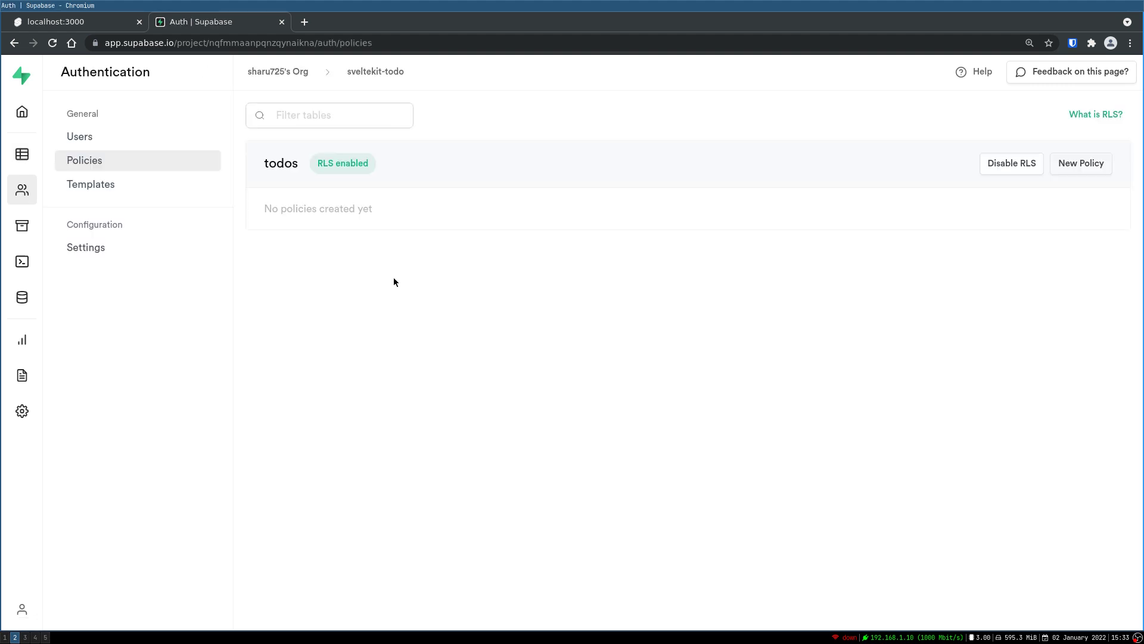
left_click(1079, 167)
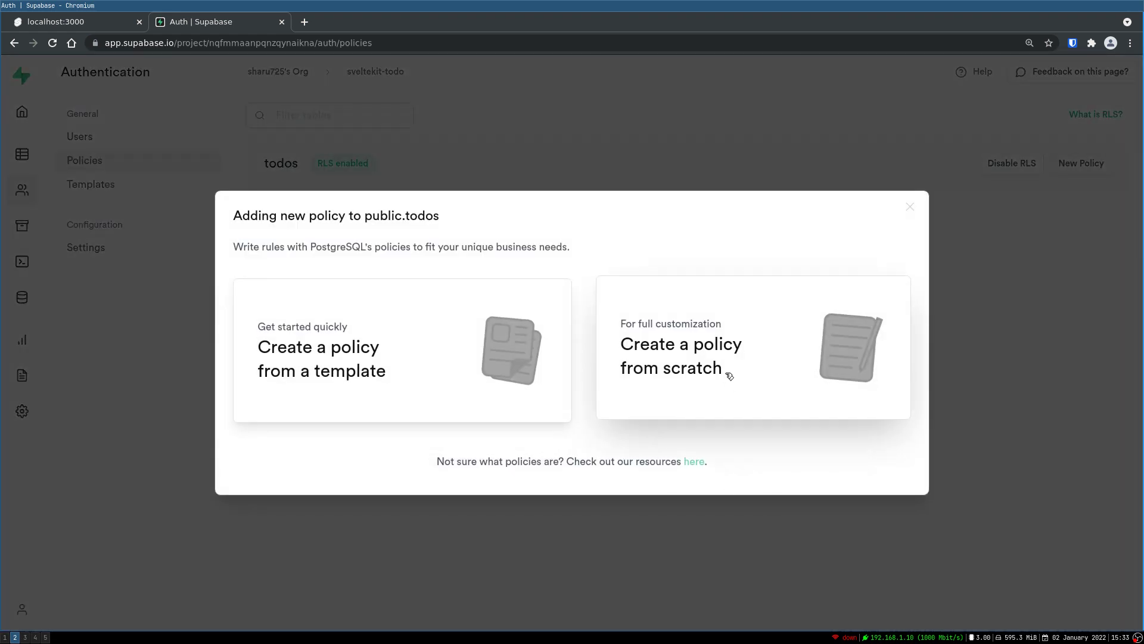
left_click(367, 344)
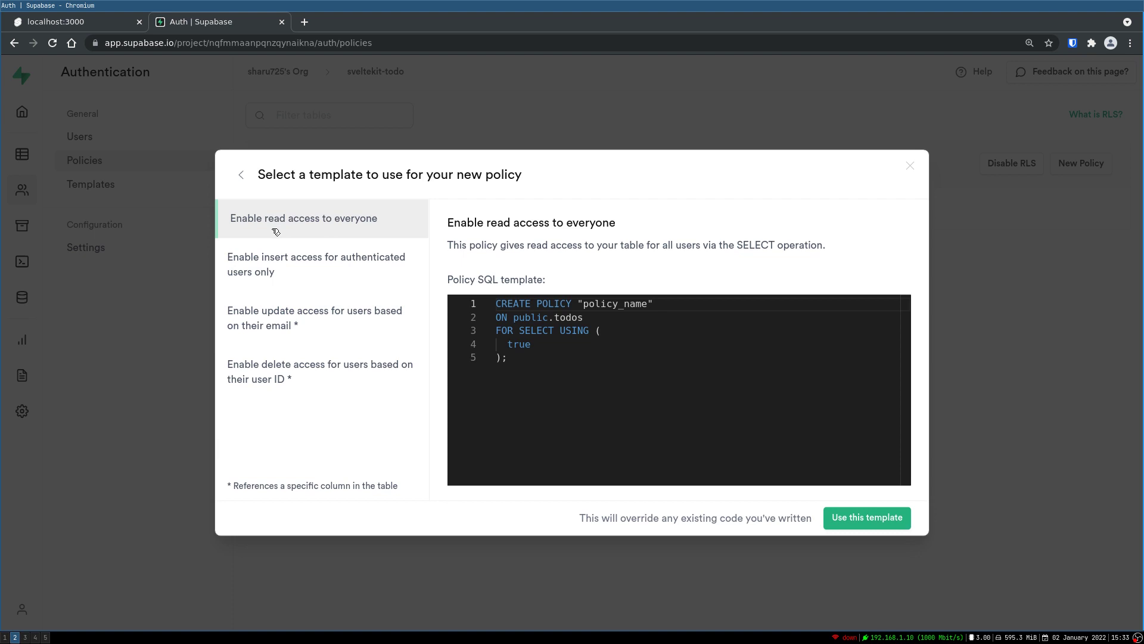
left_click(903, 522)
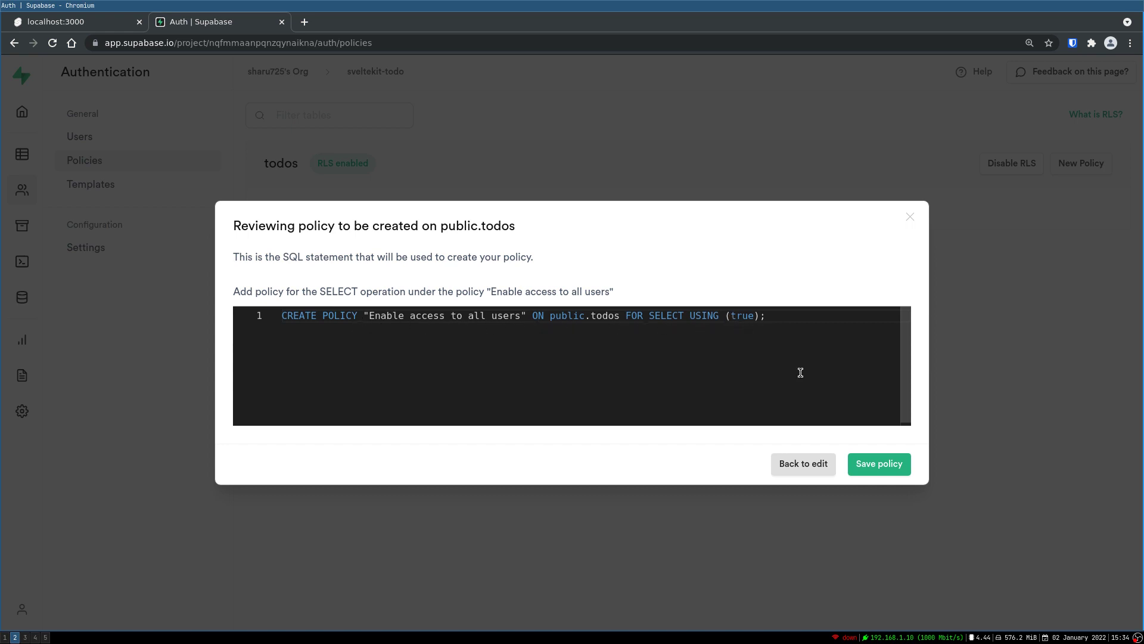
left_click(895, 475)
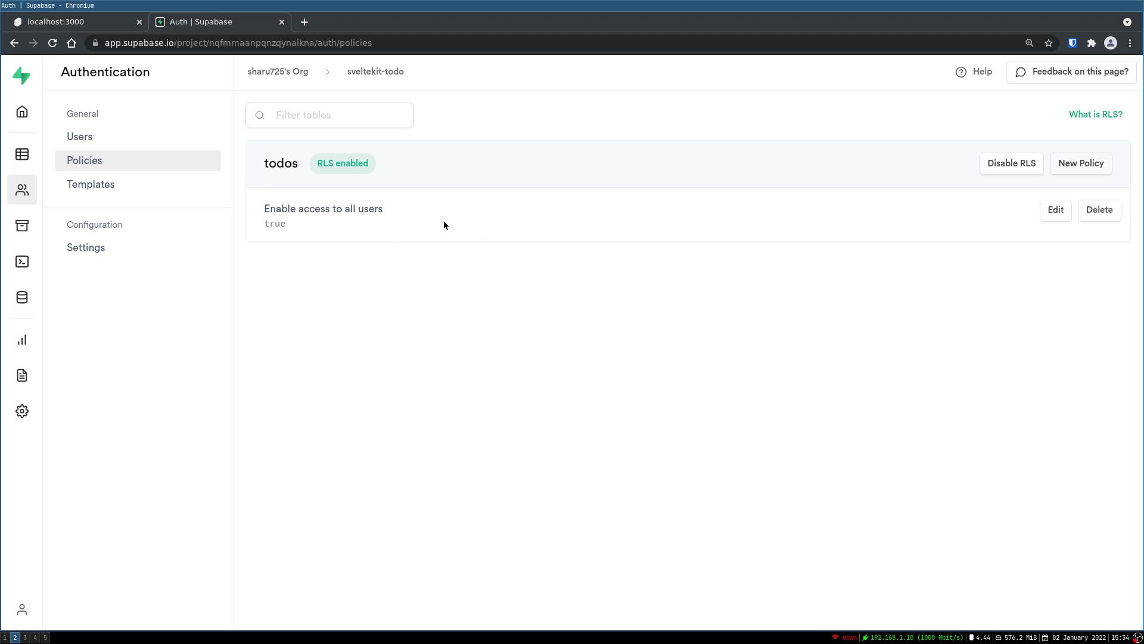
key("ctrl+1")
key("ctrl+r")
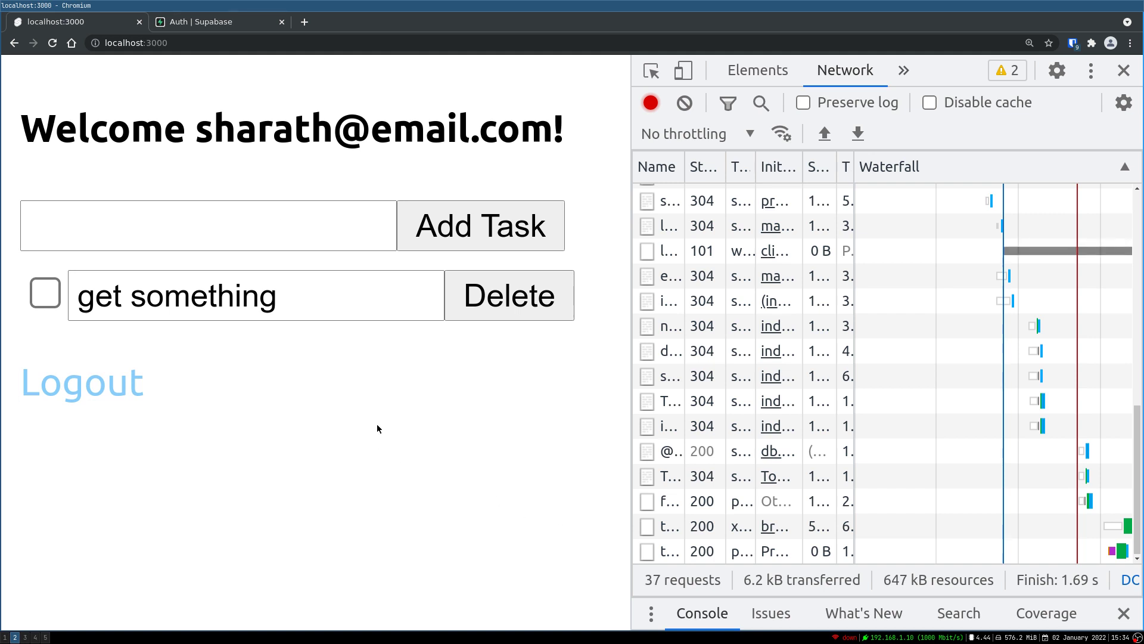
left_click(237, 22)
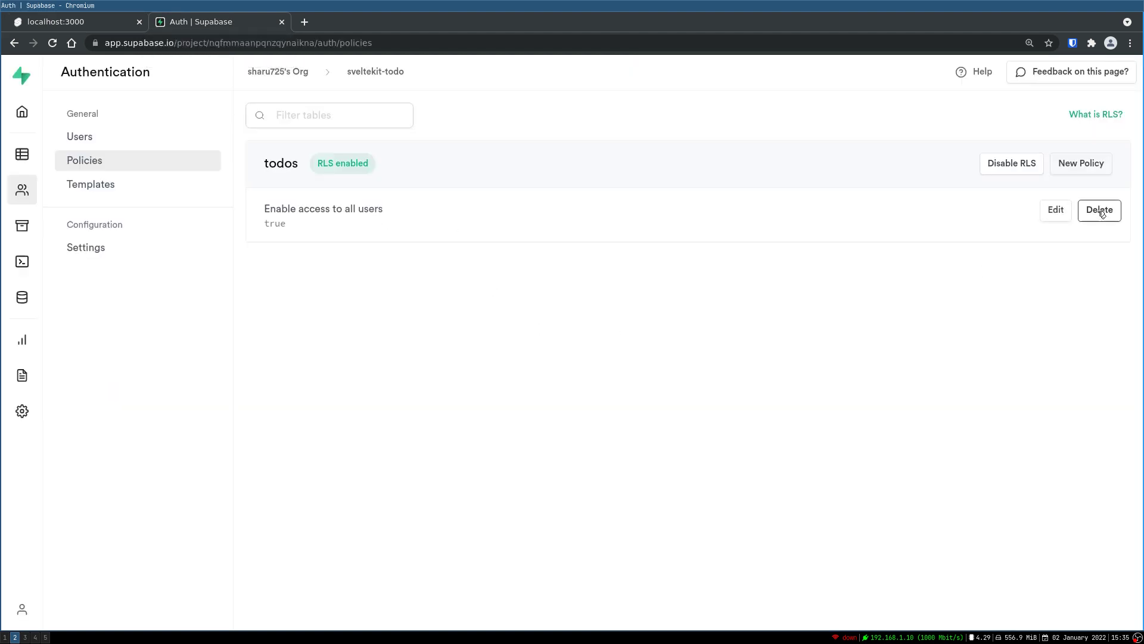
Delete the all-users policy and start a new one from the delete-by-user-ID template
left_click(1099, 209)
left_click(524, 377)
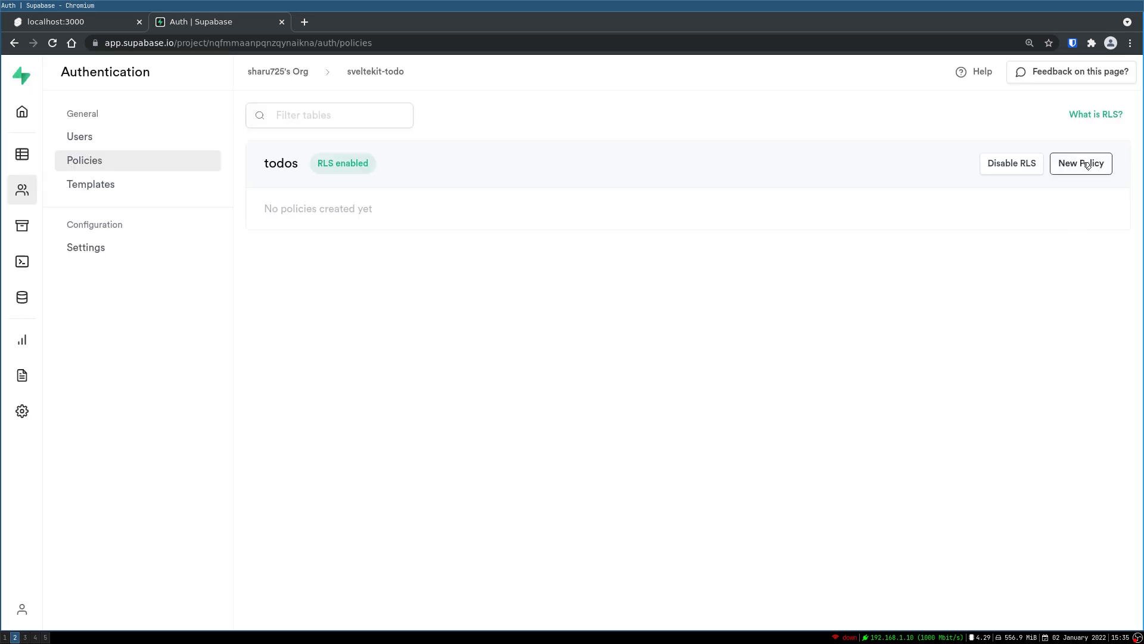
left_click(1080, 164)
left_click(465, 404)
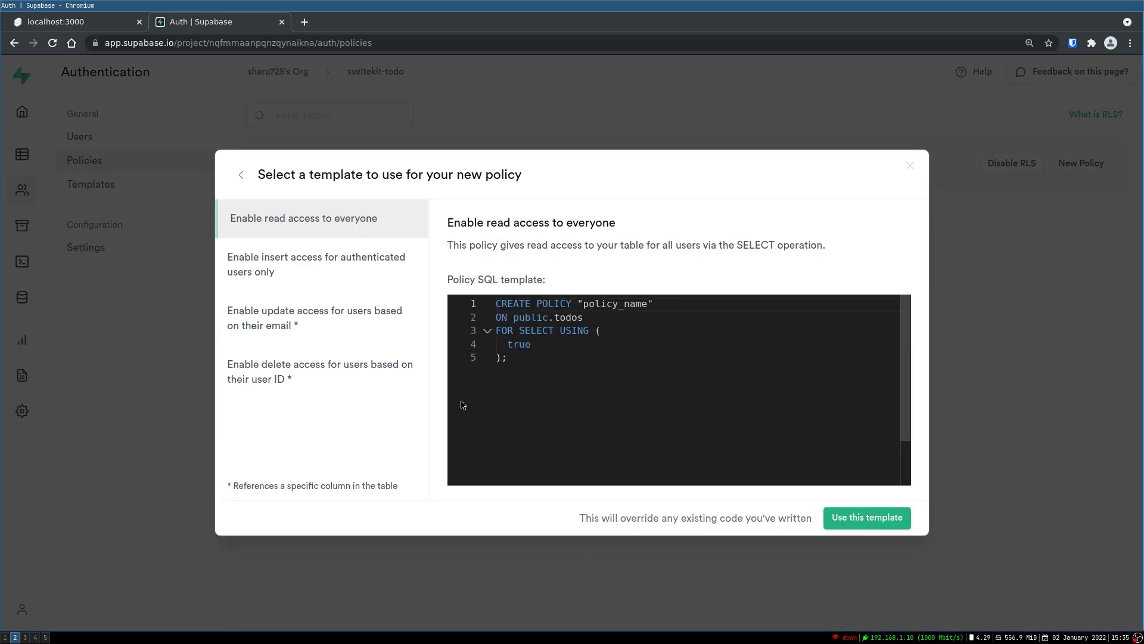
left_click(283, 378)
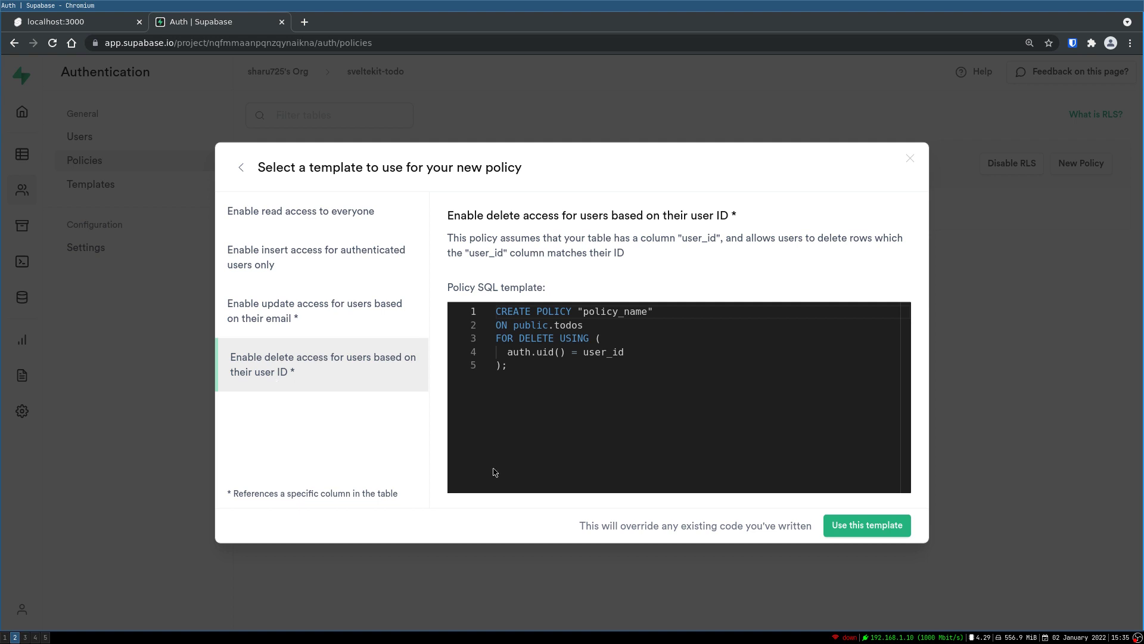
left_click(876, 526)
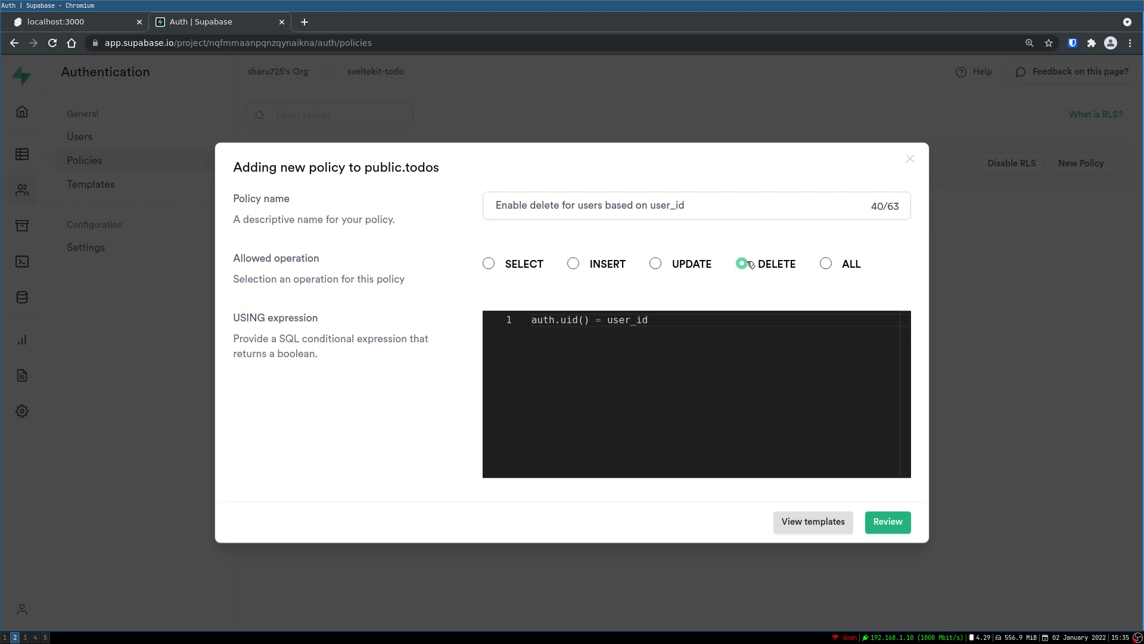
Apply it to ALL operations, rename it 'all actions', and copy USING into WITH CHECK
left_click(826, 264)
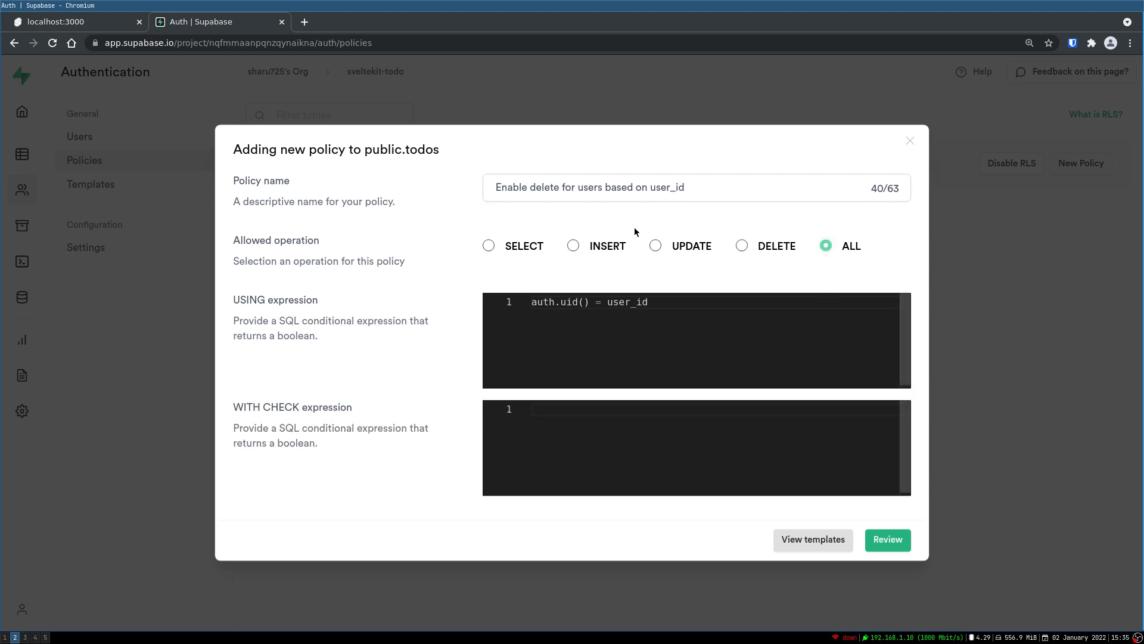
double_click(547, 190)
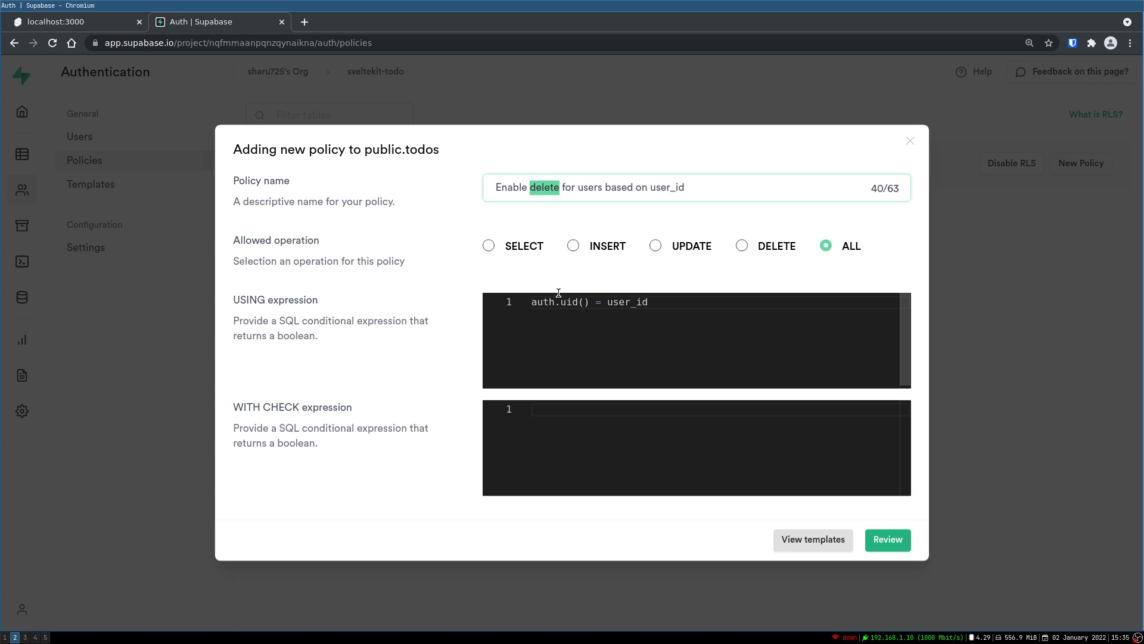
type("all actions")
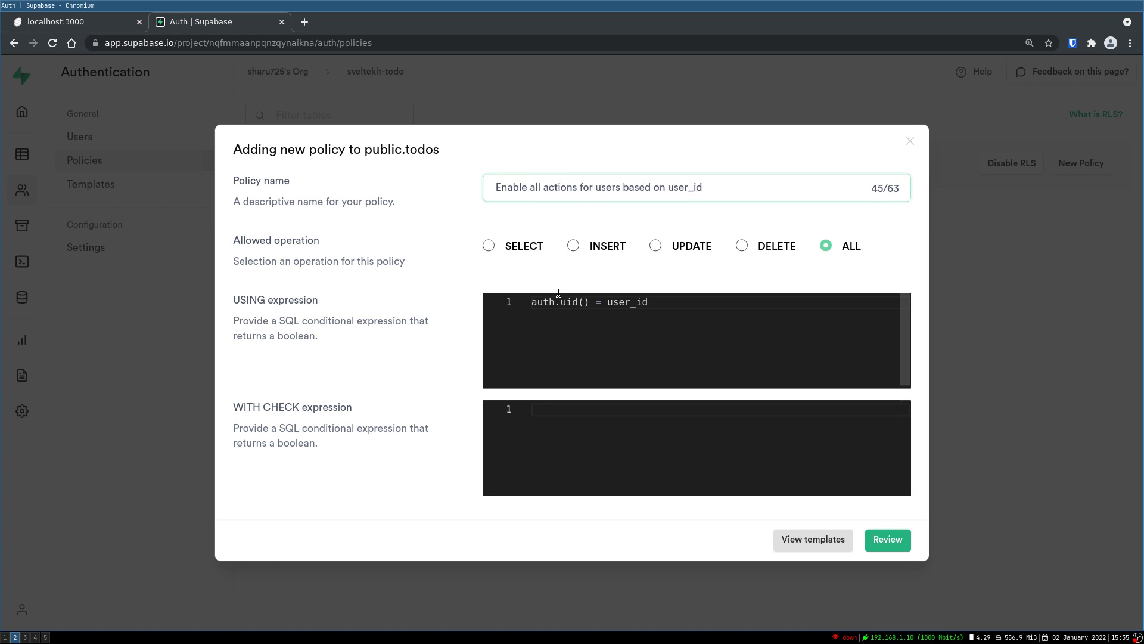
left_click_drag(661, 308, 528, 303)
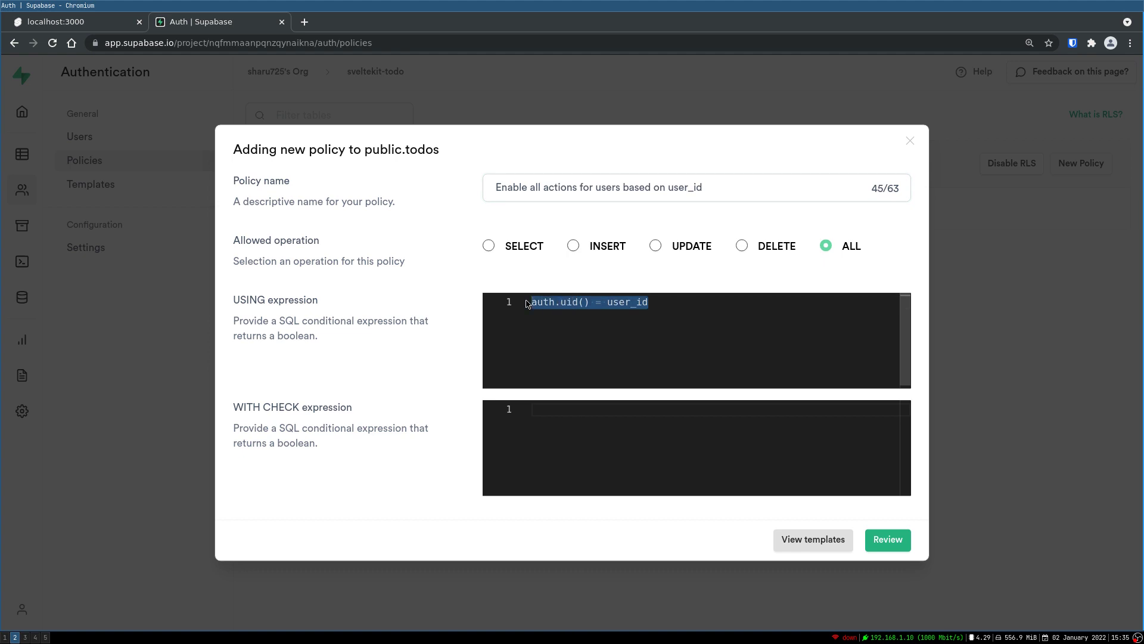
key("ctrl+c")
left_click(543, 439)
key("ctrl+v")
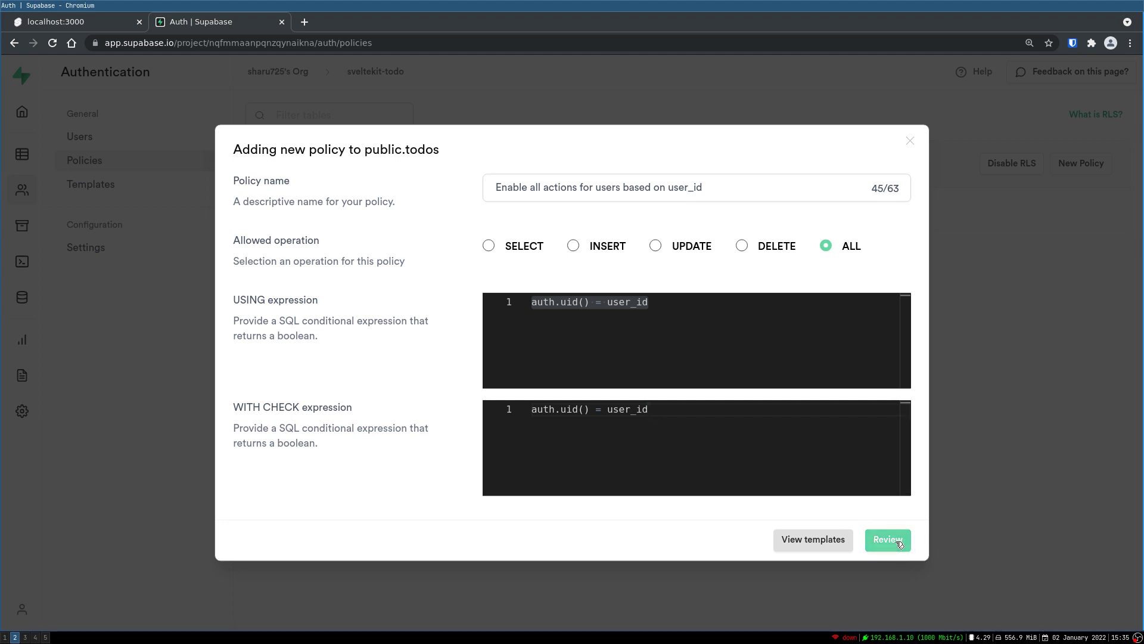
Try saving the all-actions policy, which fails on missing user_id, then open tab options
left_click(900, 540)
left_click(890, 464)
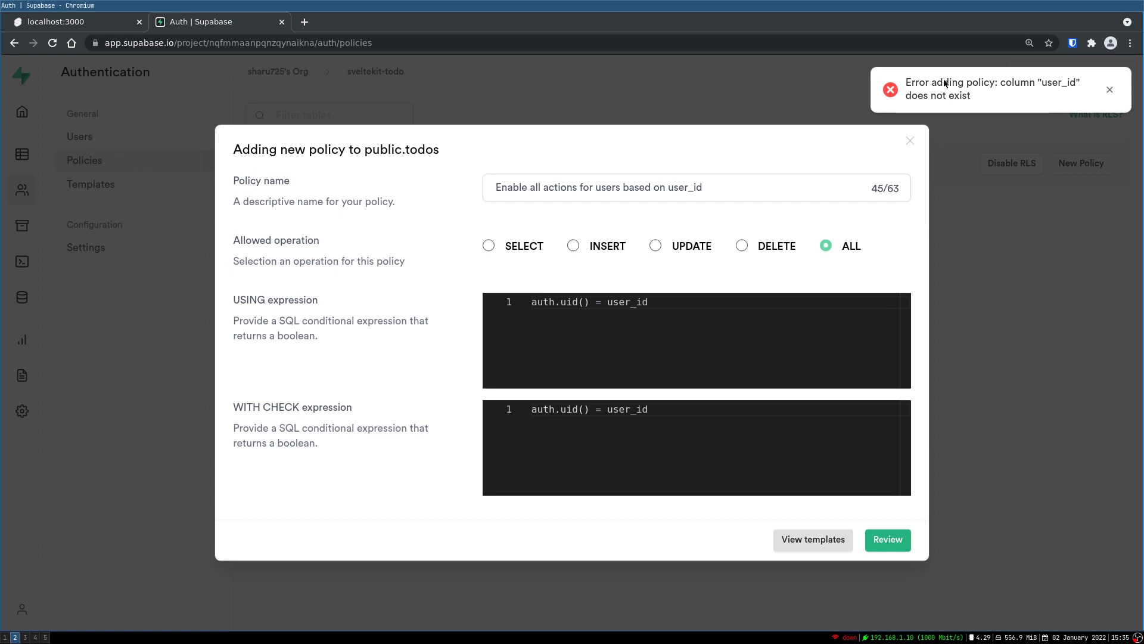
right_click(232, 25)
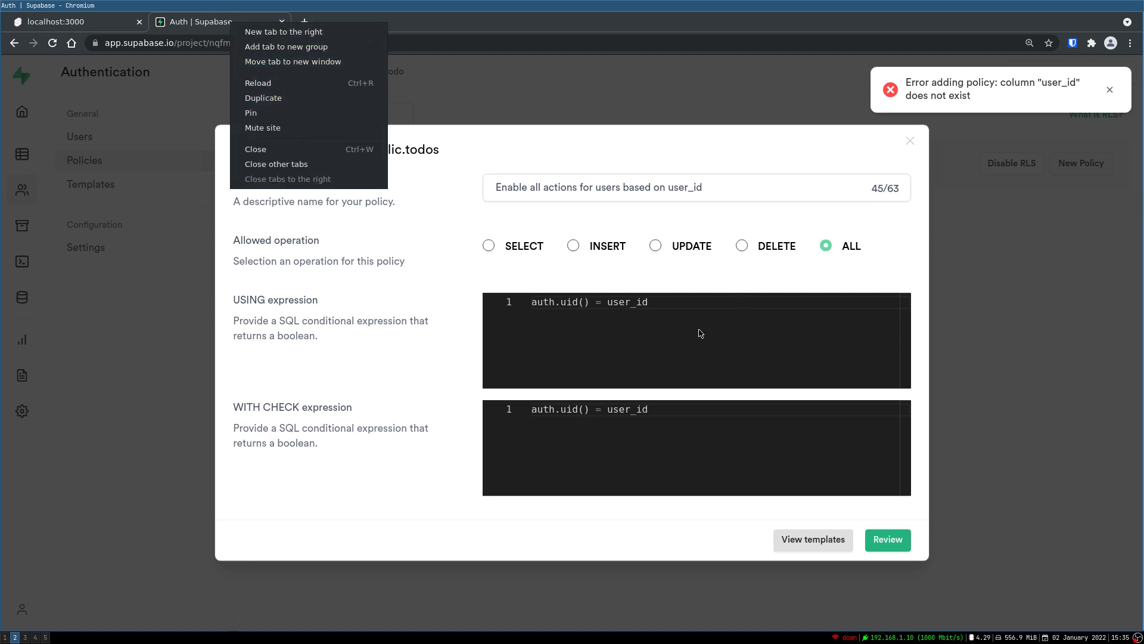
left_click(646, 302)
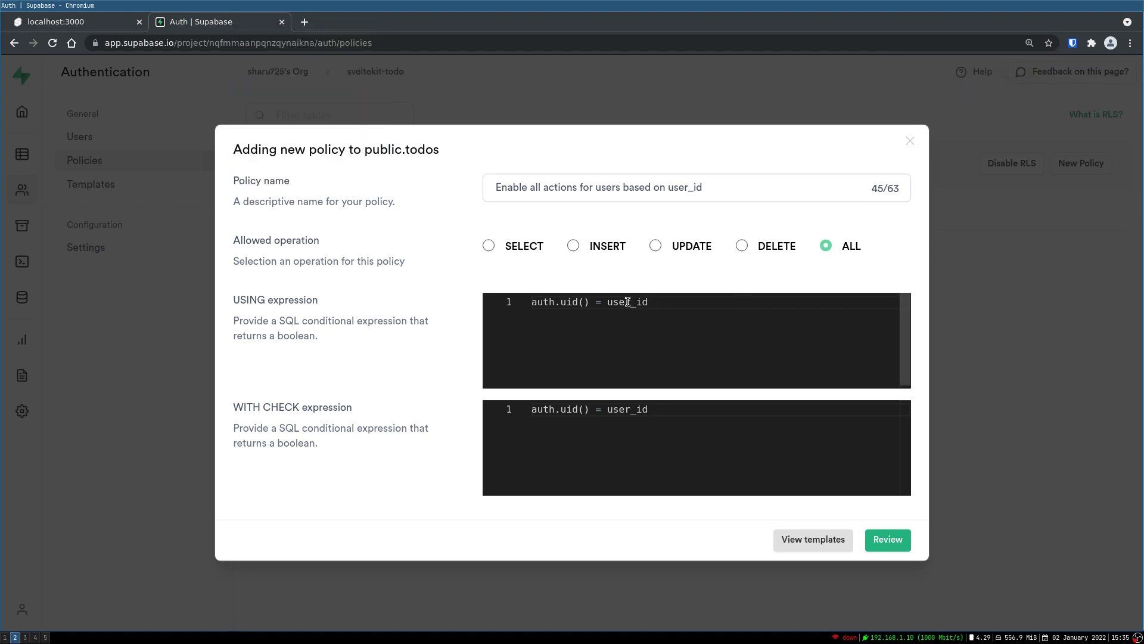
right_click(204, 20)
Duplicate the dashboard tab and delete the 'get something' row 43 from todos
left_click(249, 93)
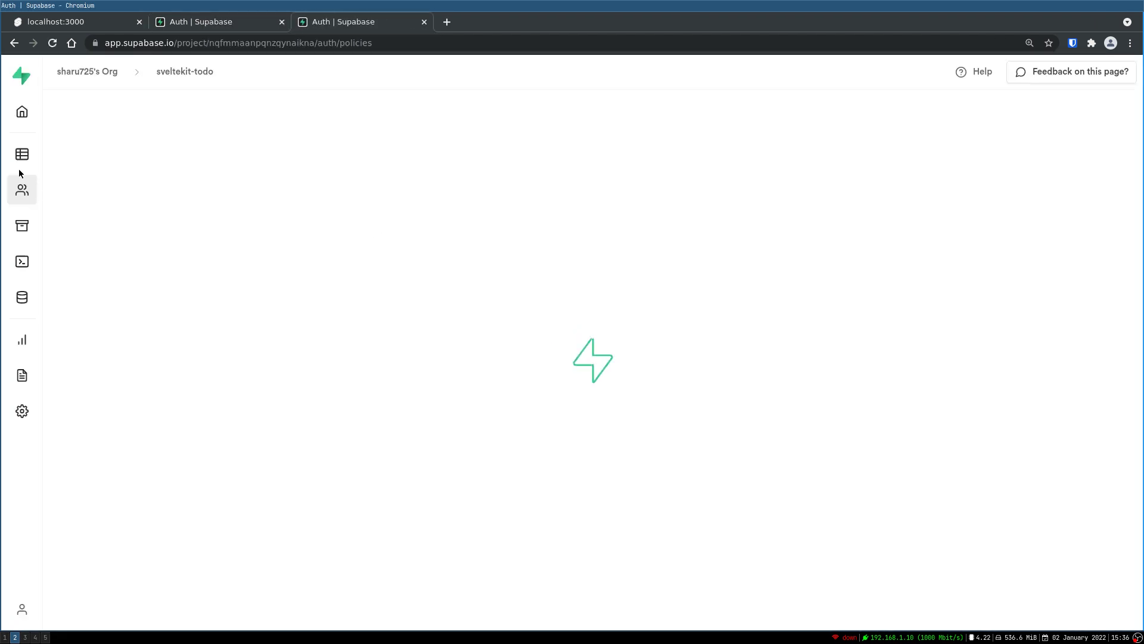
left_click(21, 156)
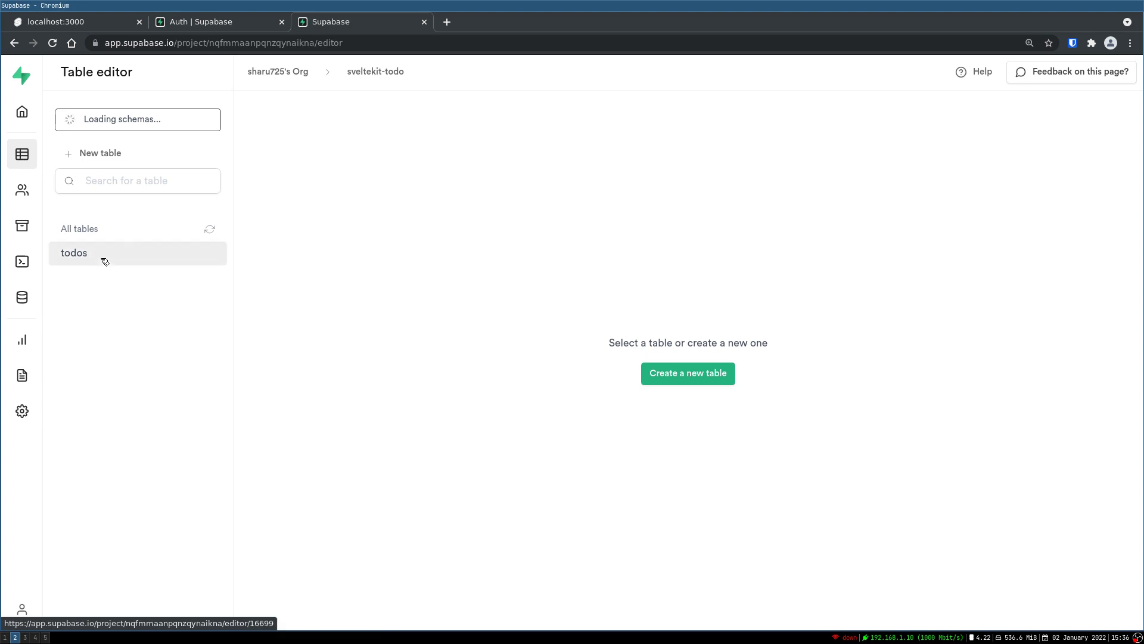
left_click(102, 257)
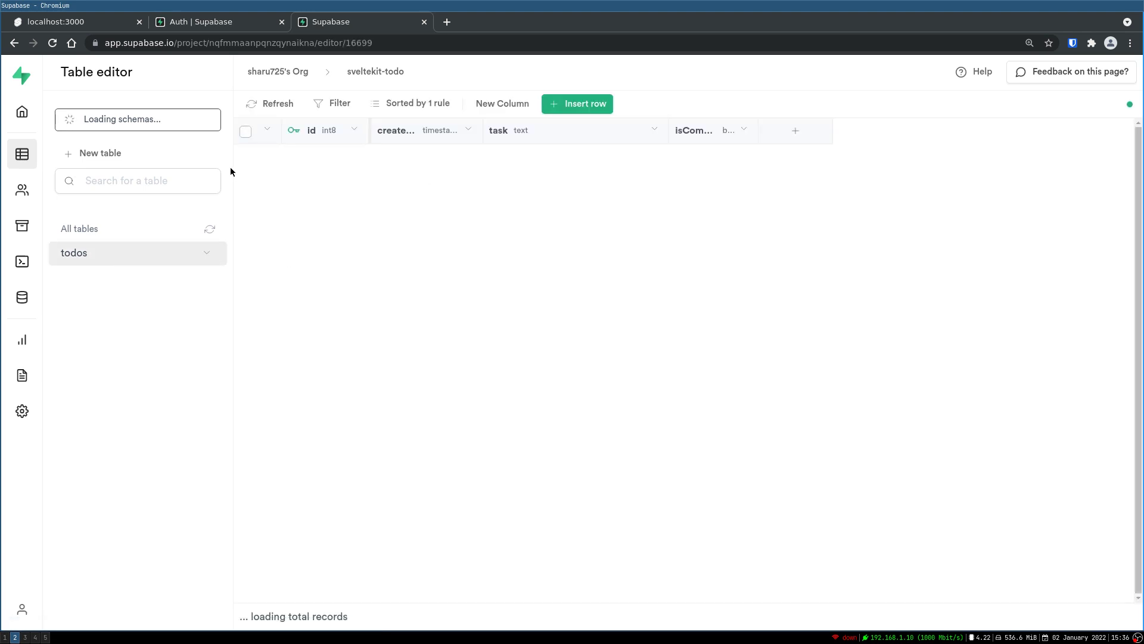
left_click(247, 158)
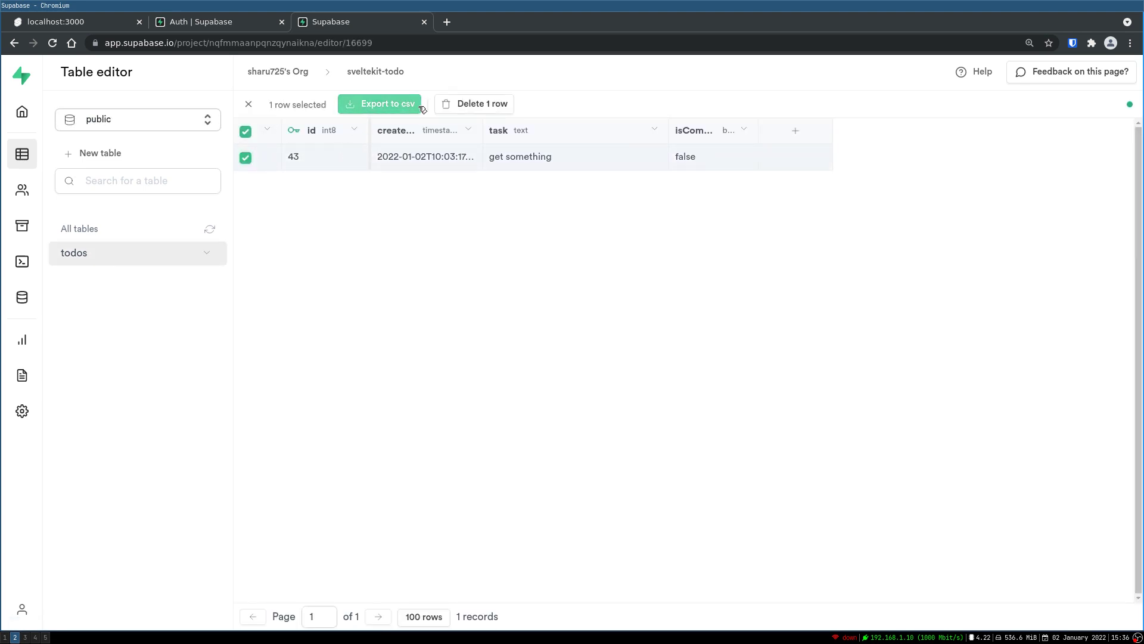
left_click(474, 105)
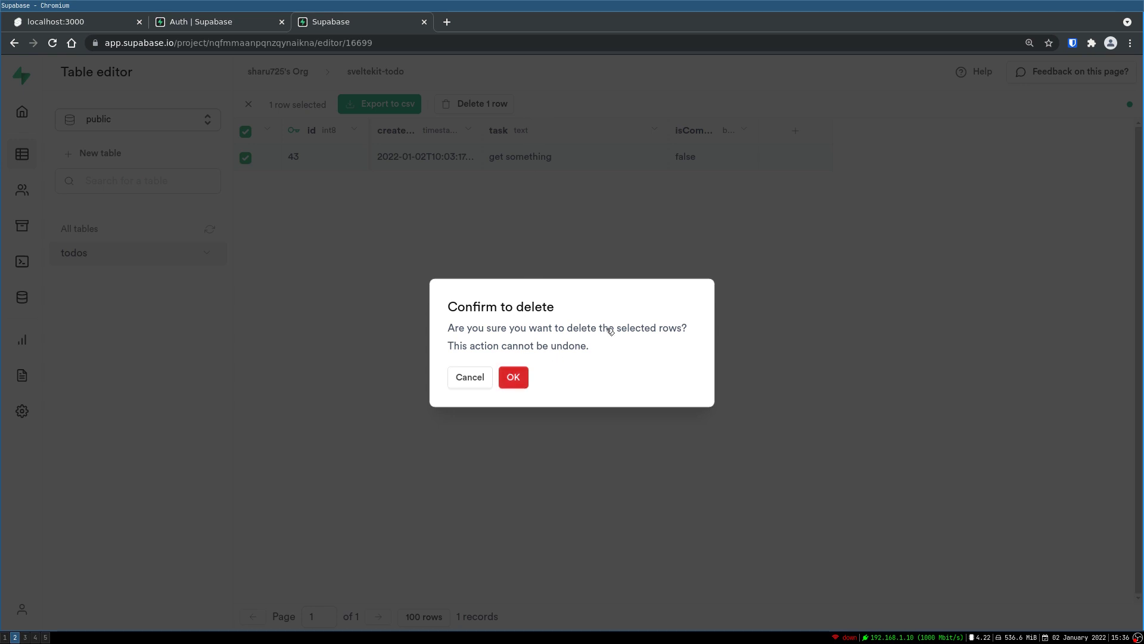
left_click(513, 377)
Start a new todos column, checking user_id in the unsaved policy draft
left_click(796, 131)
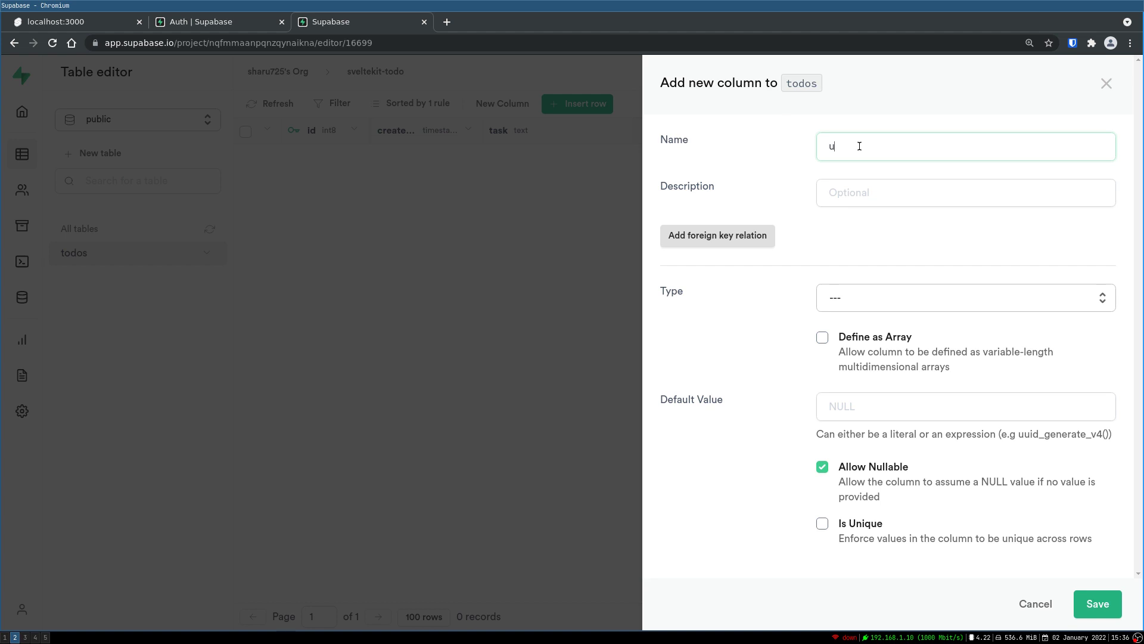
type("er_id")
left_click(274, 21)
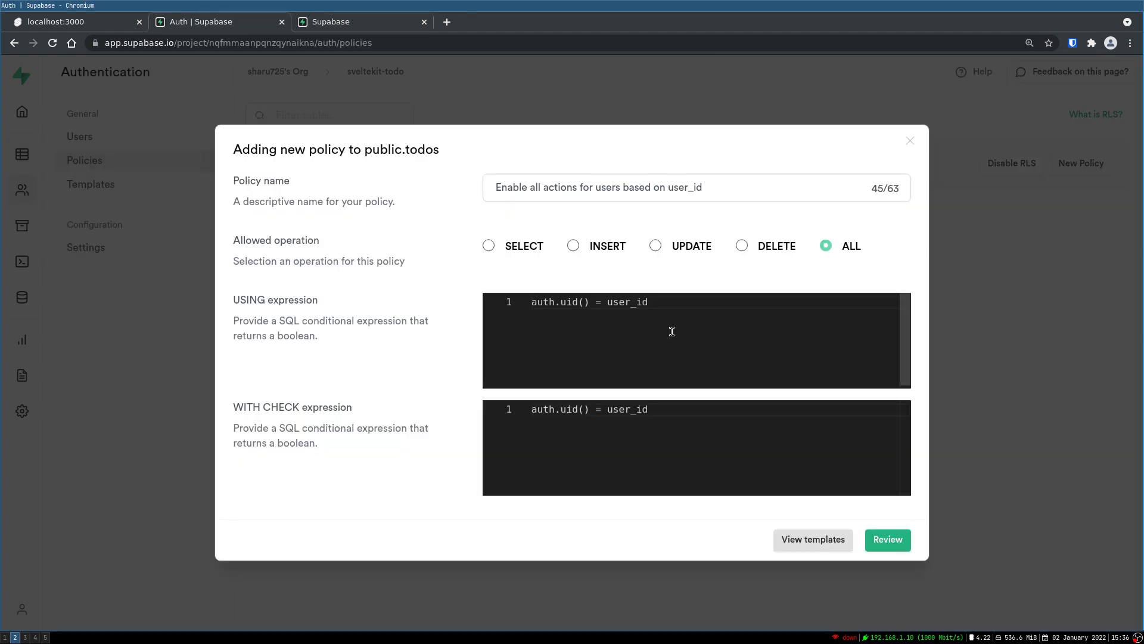
left_click_drag(647, 301, 608, 302)
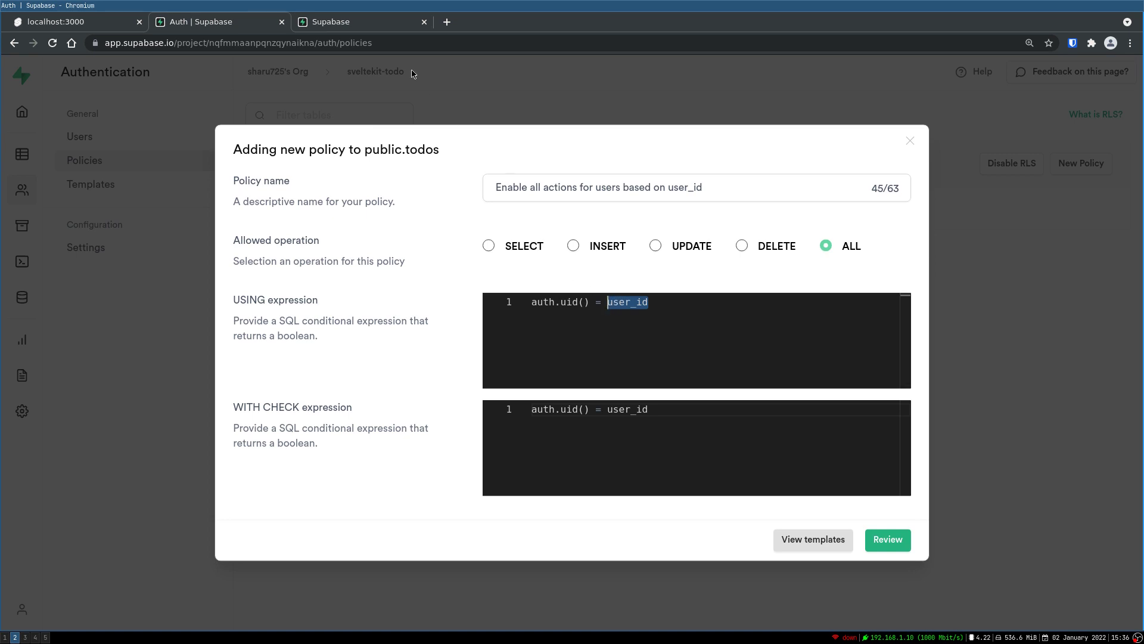
left_click(343, 22)
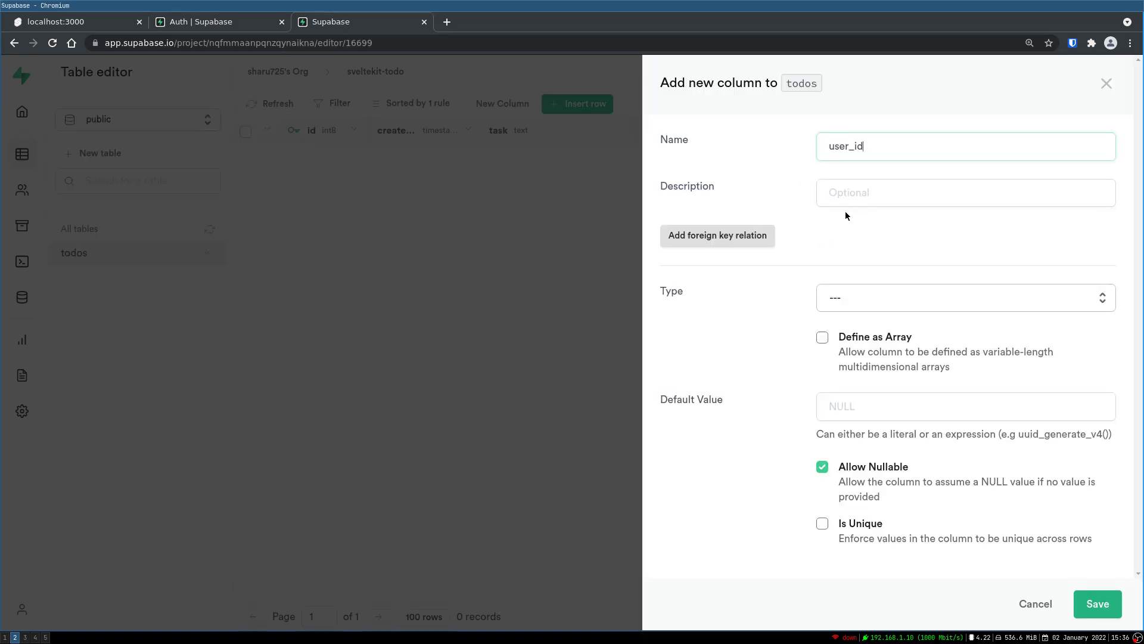
Link user_id to users.id, make it non-nullable, and save the column
left_click(751, 238)
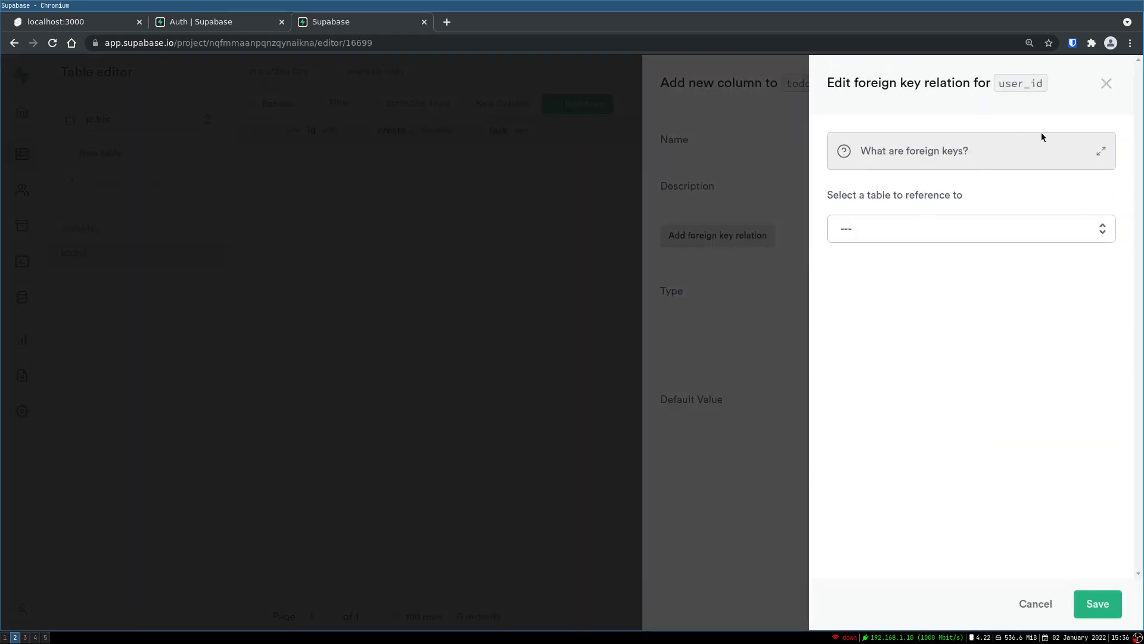
left_click(1100, 155)
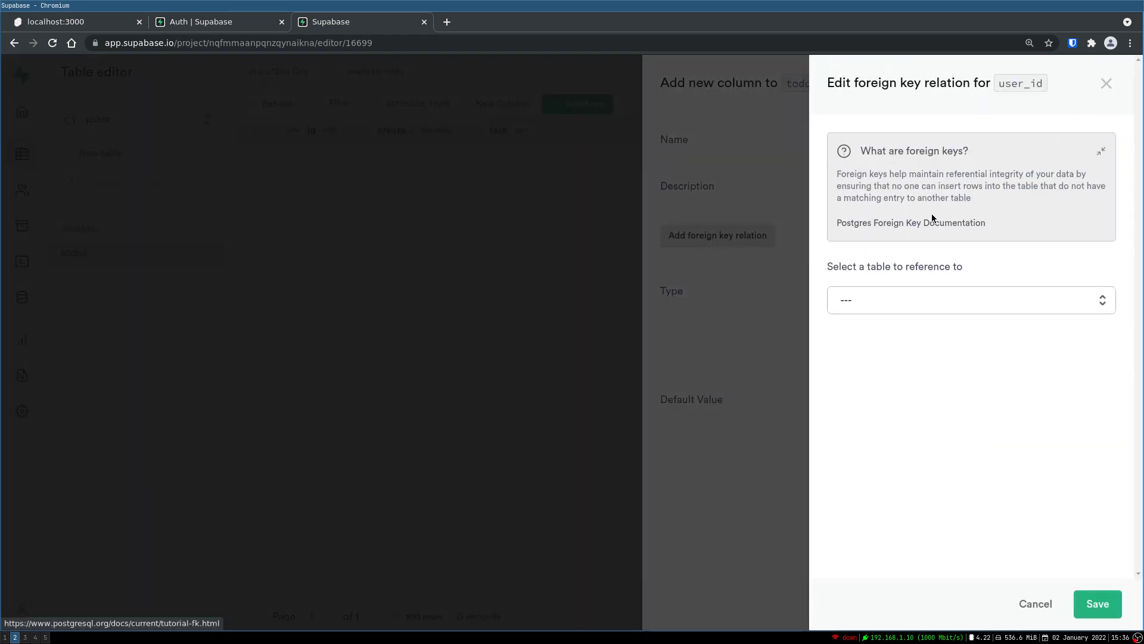
left_click(909, 297)
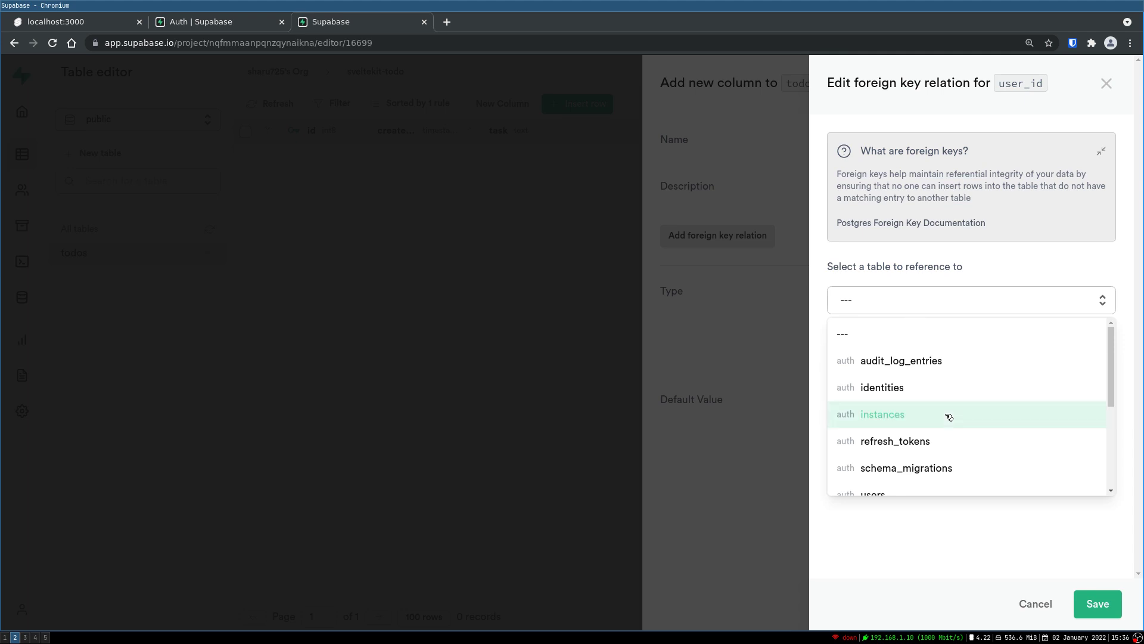
scroll(949, 416, "down", 1)
left_click(921, 426)
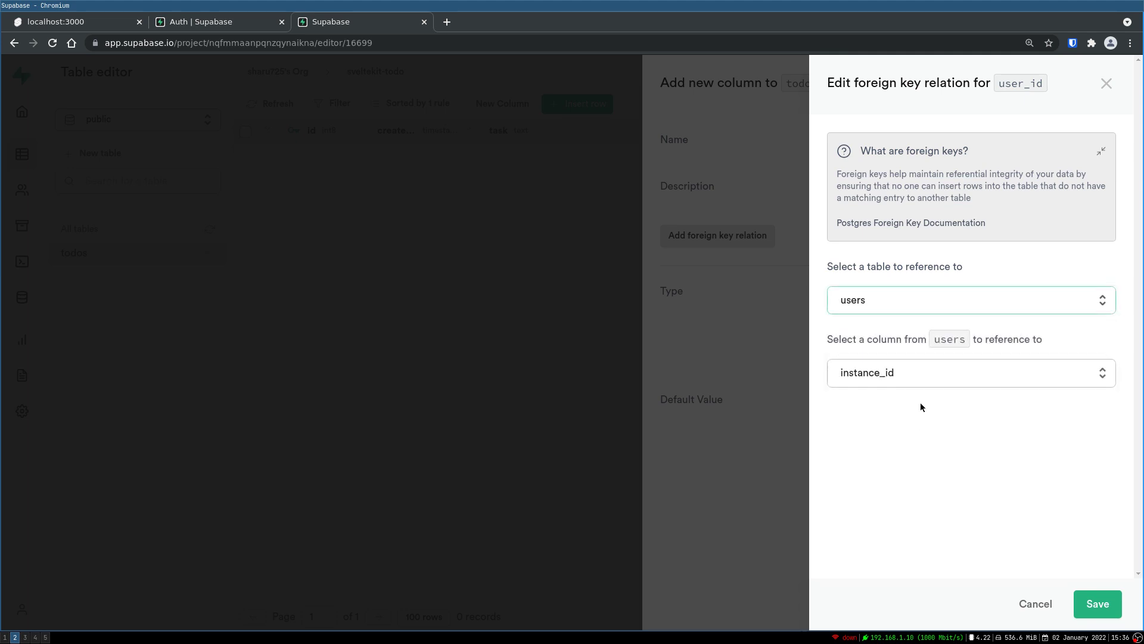
left_click(901, 372)
left_click(891, 437)
left_click(1109, 609)
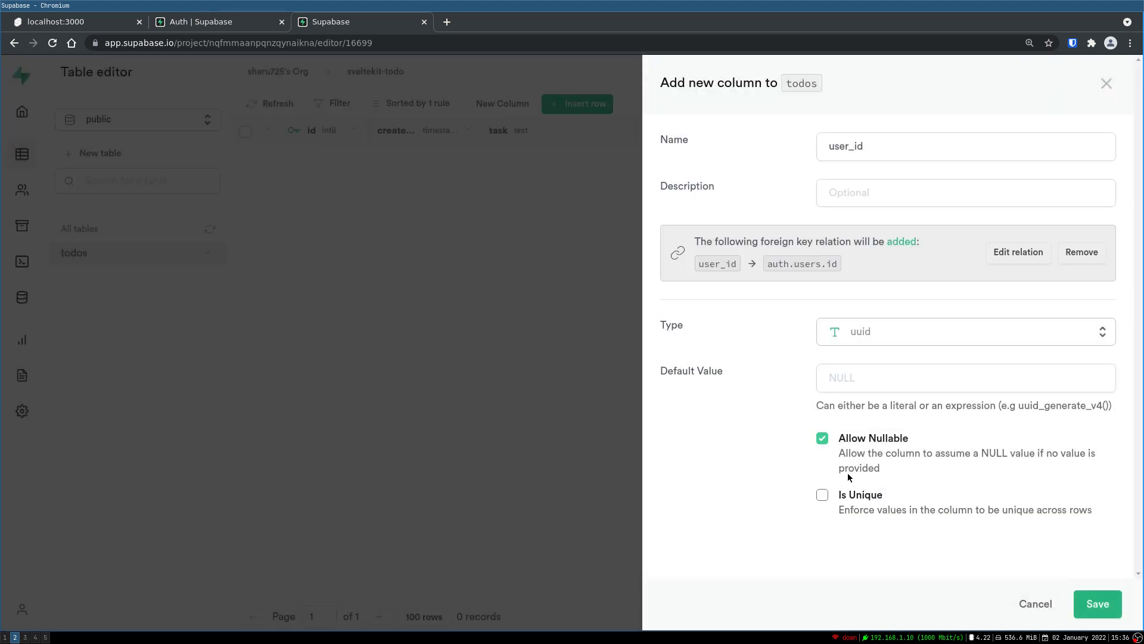
left_click(823, 438)
left_click(1098, 604)
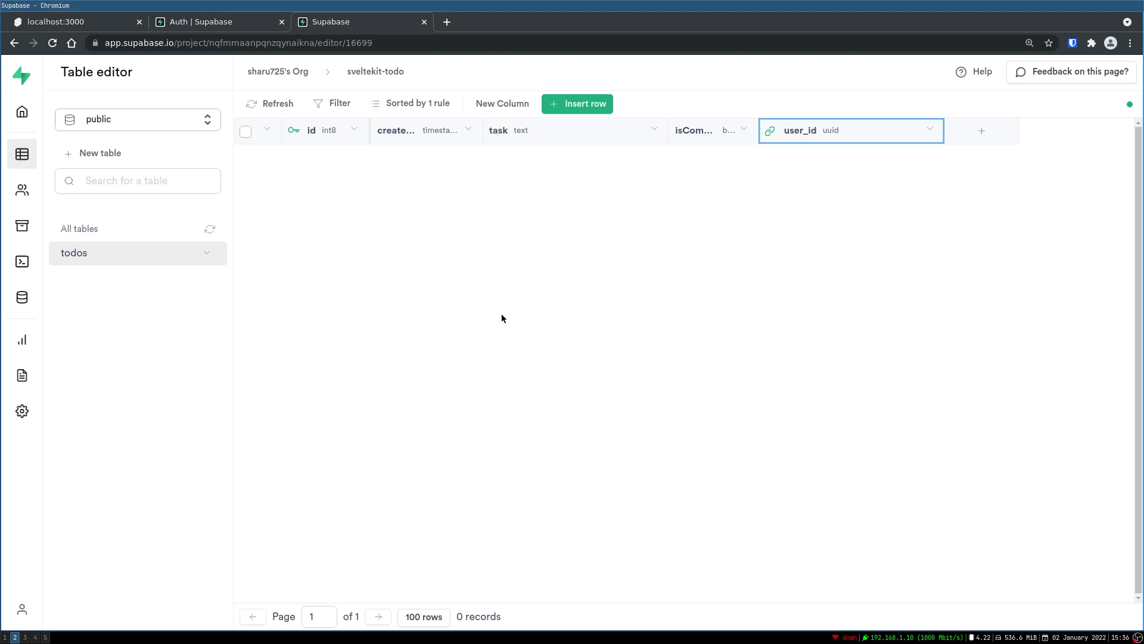
key("super+1")
key("super+2")
Add user_id: $user.id to the addNewTodo insert object in index.svelte and save
key("super+1")
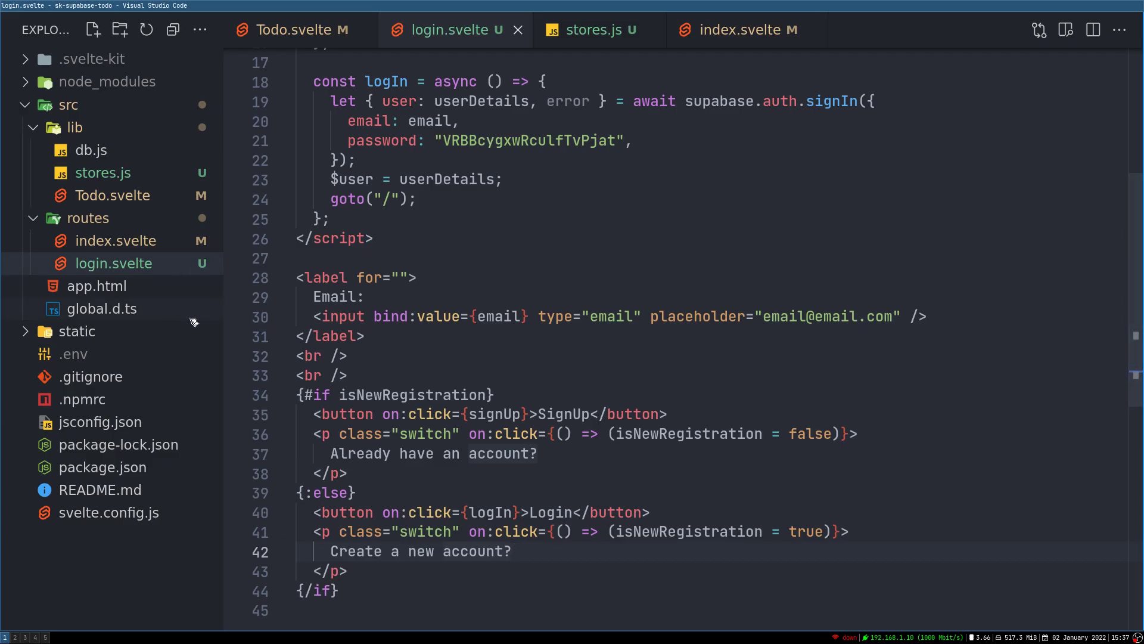
scroll(520, 315, "up", 4)
scroll(519, 314, "up", 2)
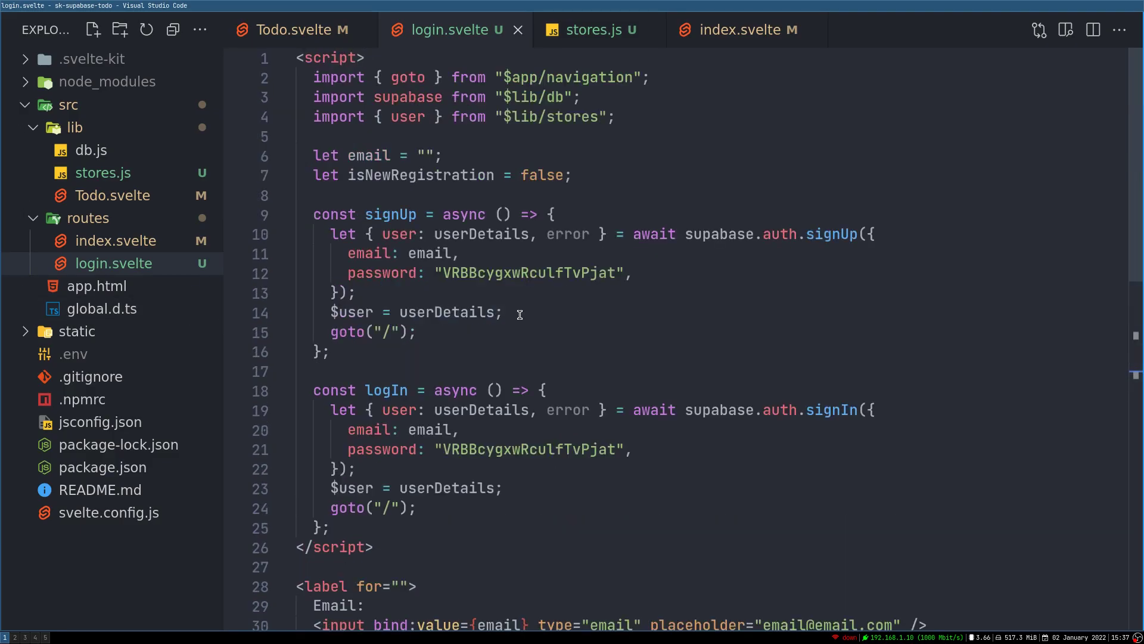
key("ctrl+Tab")
scroll(619, 326, "up", 4)
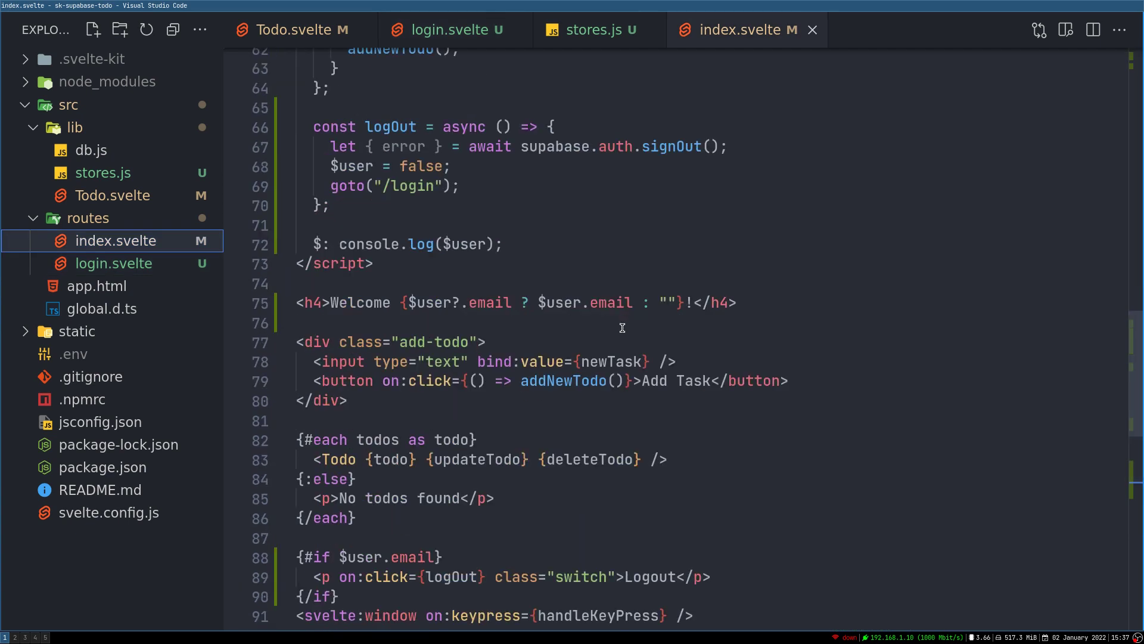
scroll(590, 282, "up", 3)
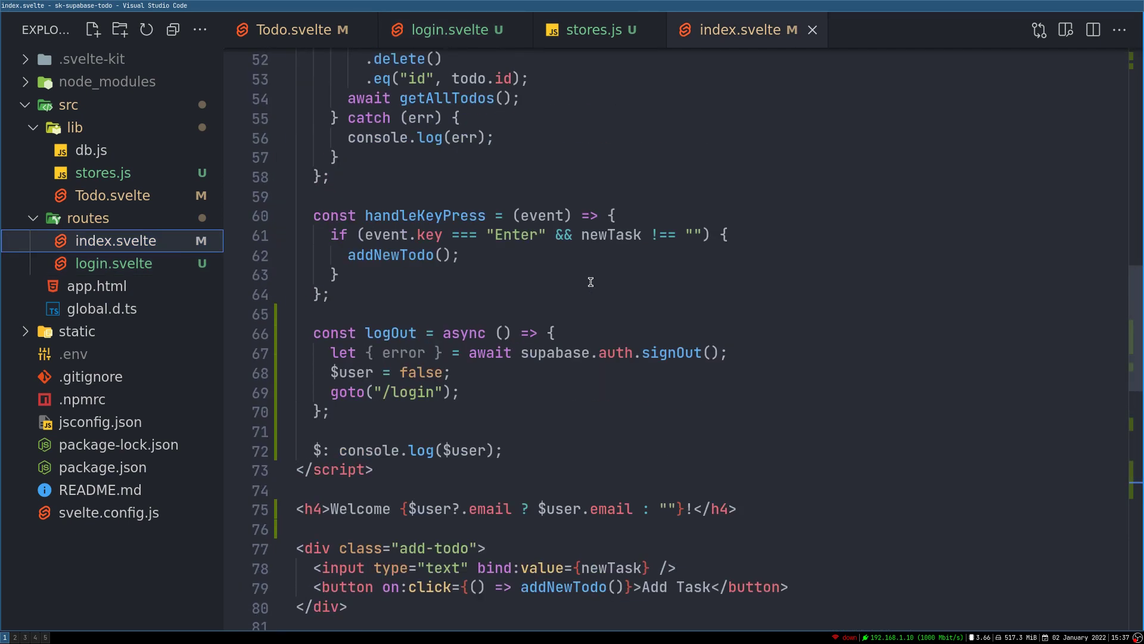
scroll(591, 281, "up", 5)
scroll(591, 282, "up", 5)
scroll(589, 282, "up", 1)
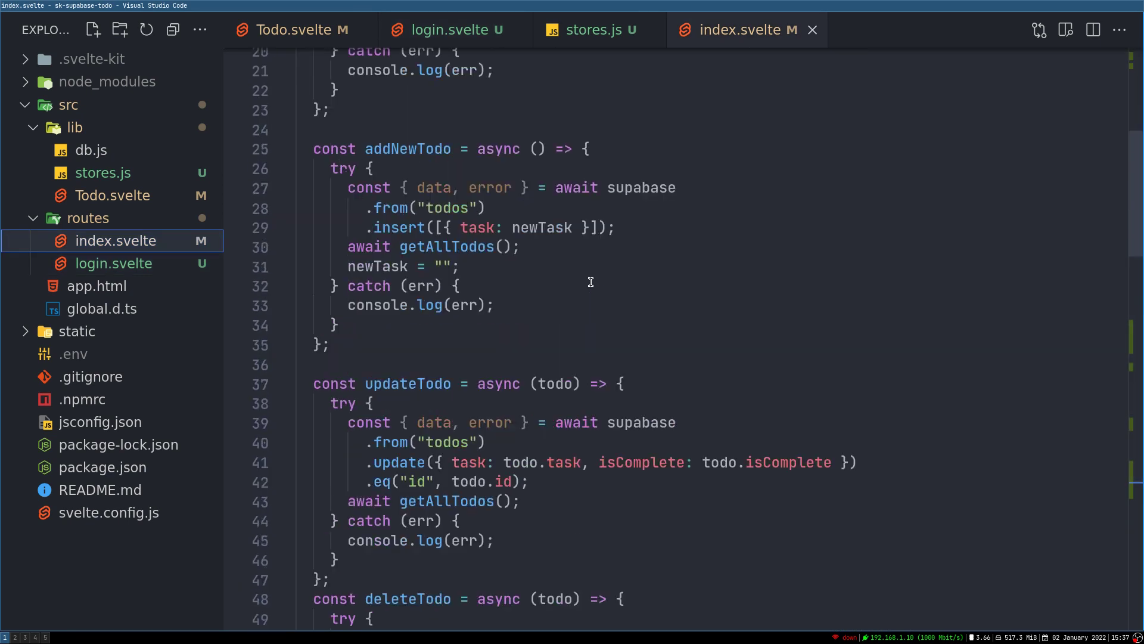
scroll(590, 282, "up", 4)
scroll(590, 282, "down", 4)
scroll(589, 282, "down", 2)
scroll(590, 282, "up", 4)
left_click(396, 251)
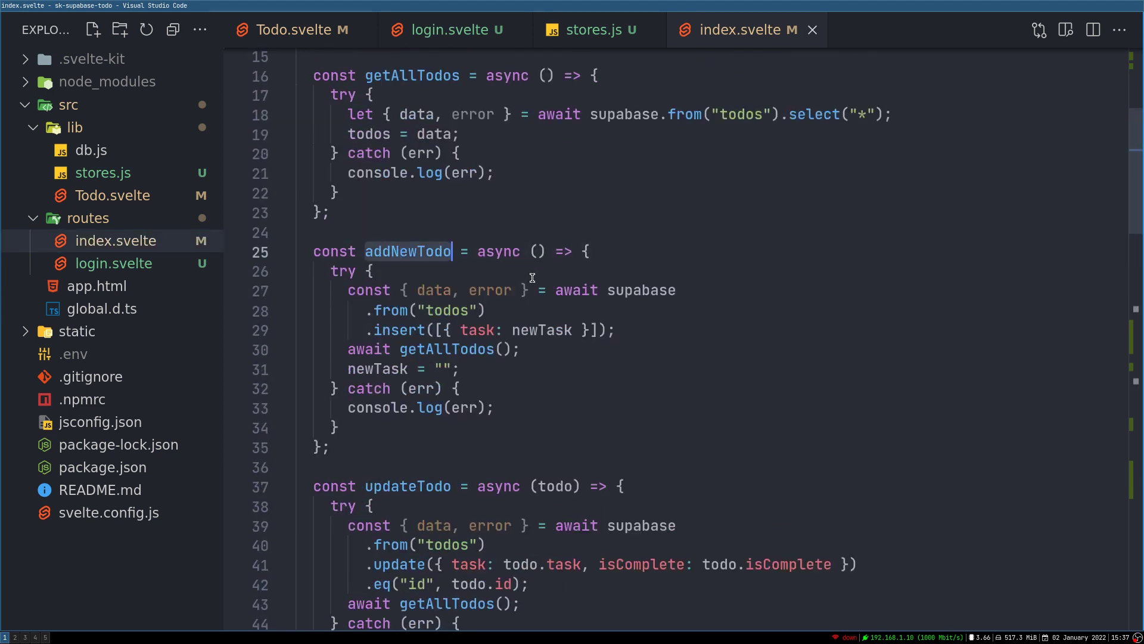
left_click_drag(451, 329, 574, 331)
left_click(575, 331)
type(", ")
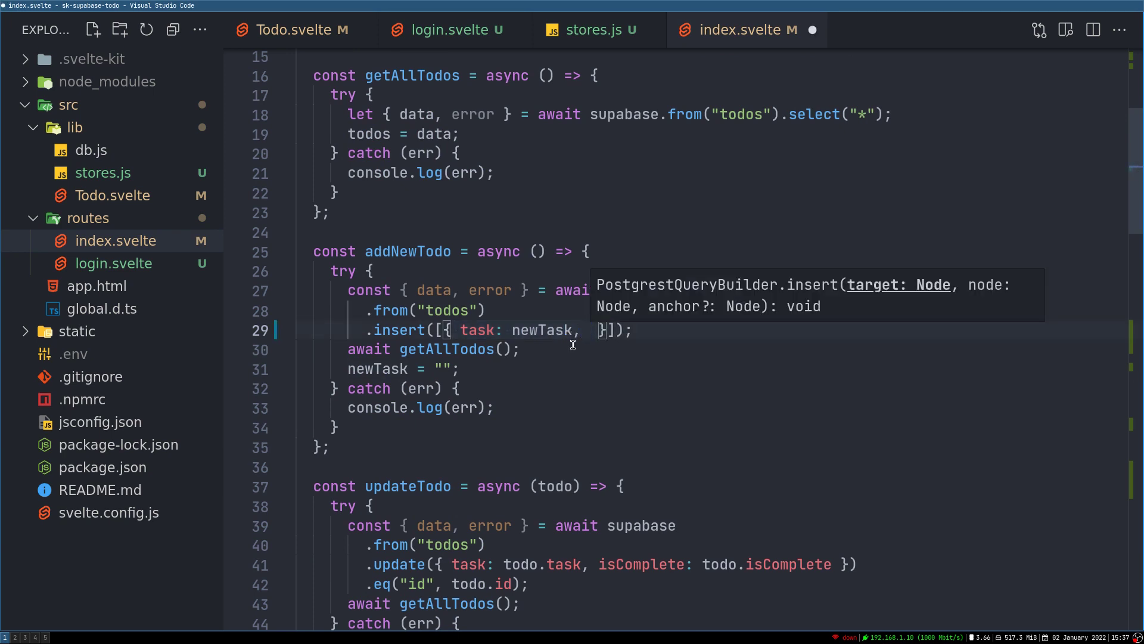
type("user_")
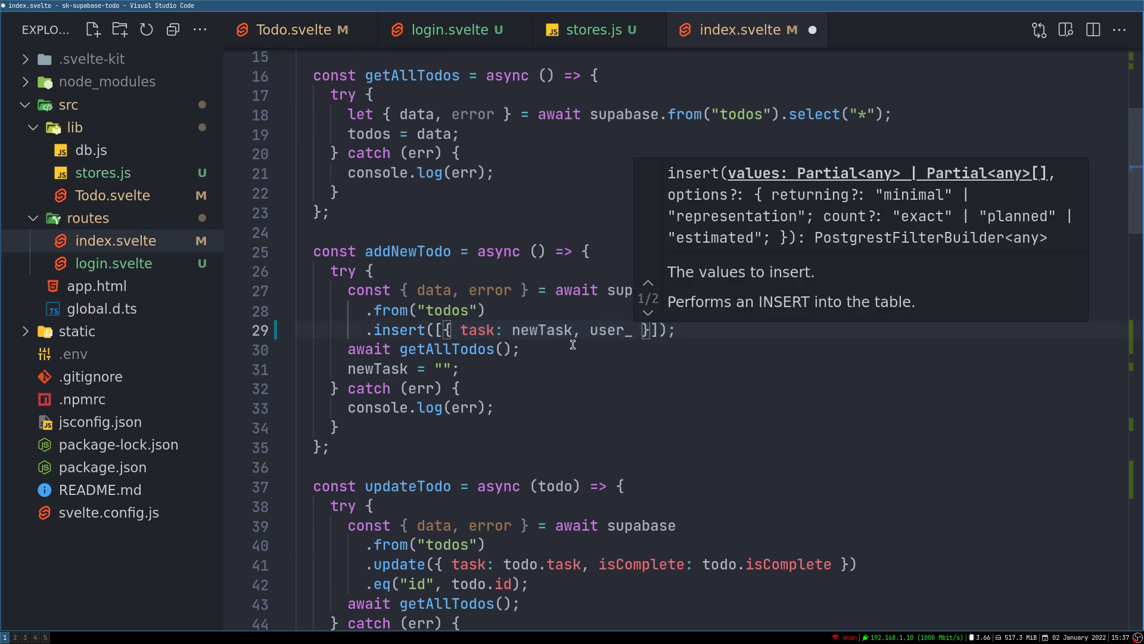
type("is")
key("BackSpace")
type("d: ")
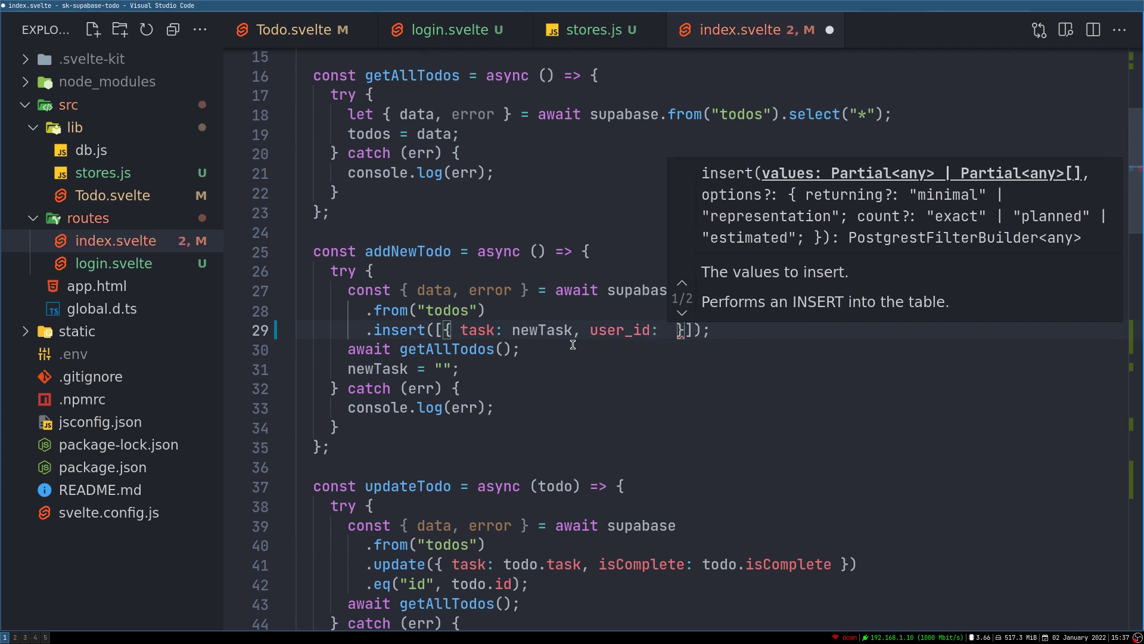
type("$user")
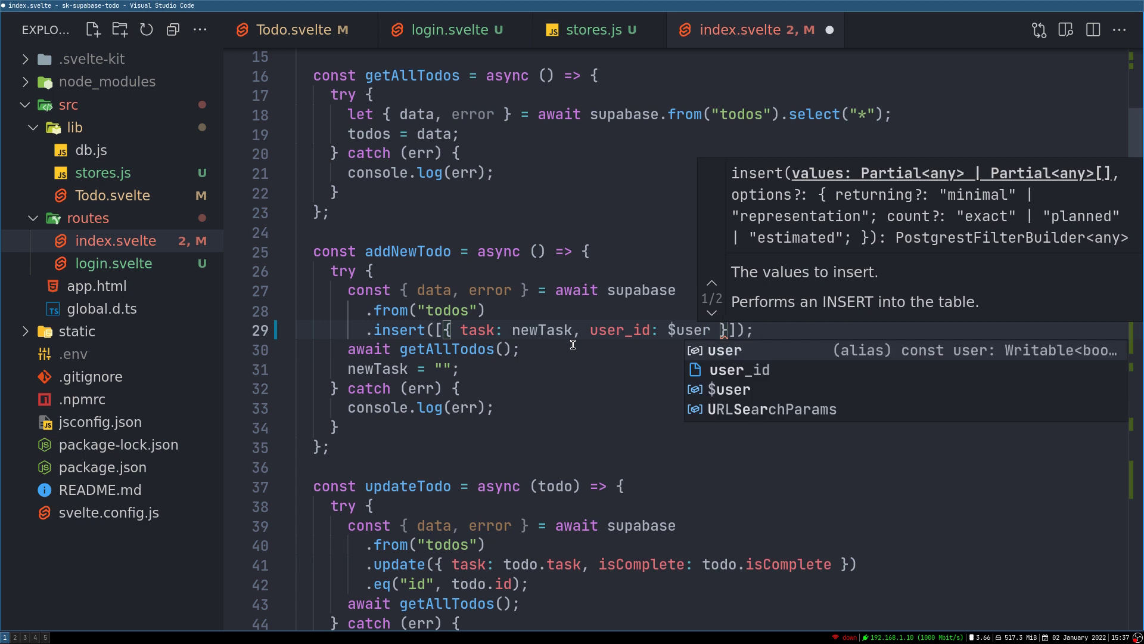
type(".id")
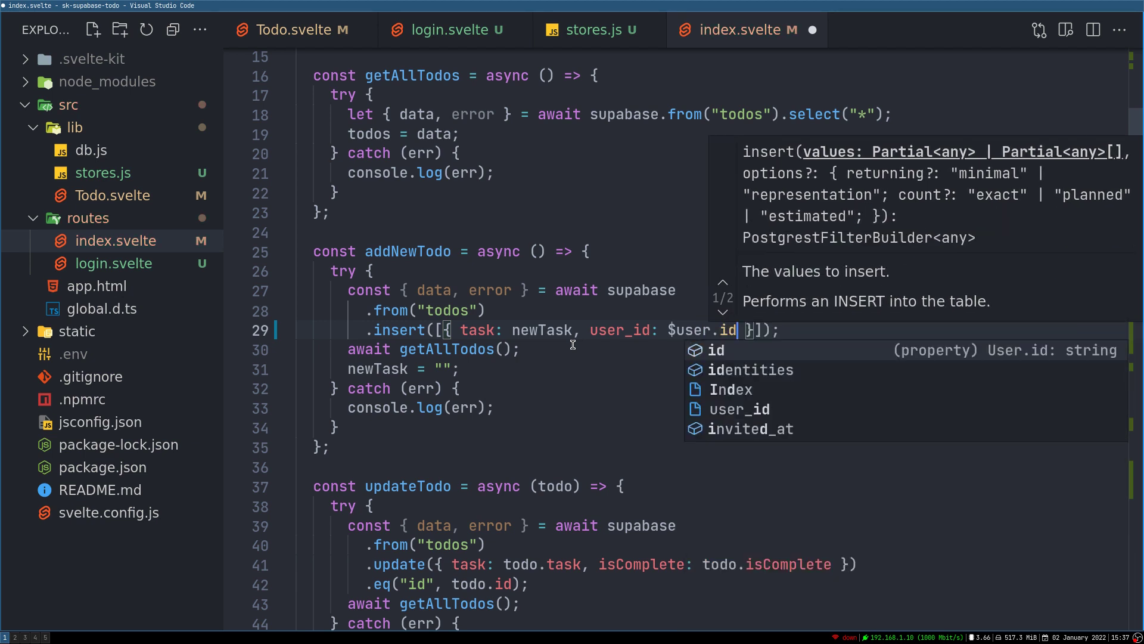
key("ctrl+s")
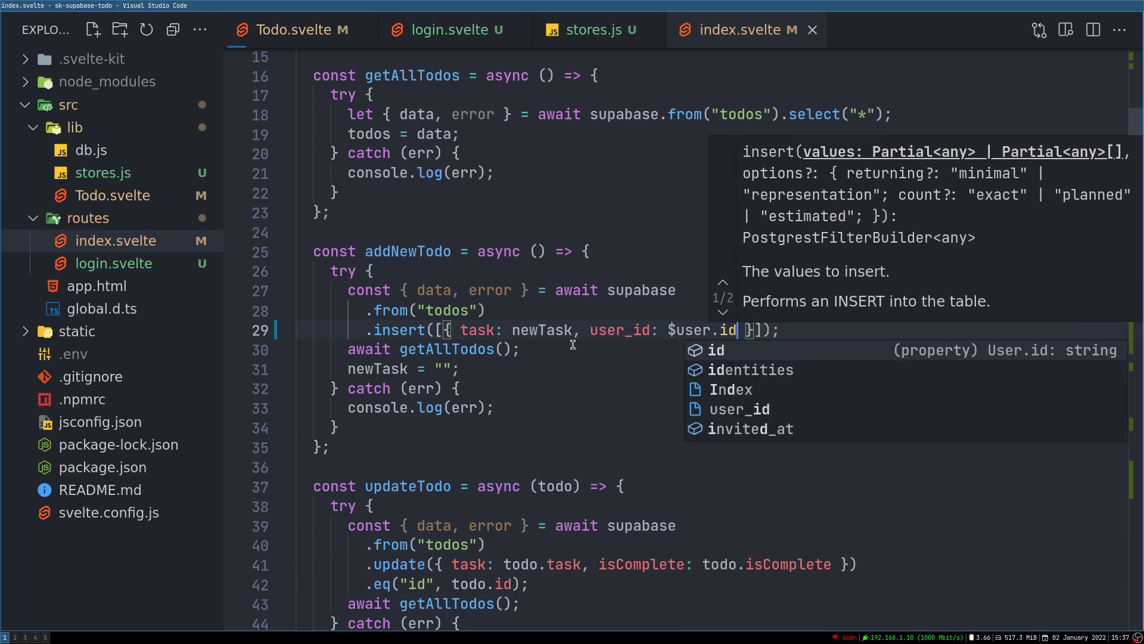
Reload the localhost:3000 todo app in the browser
left_click(631, 361)
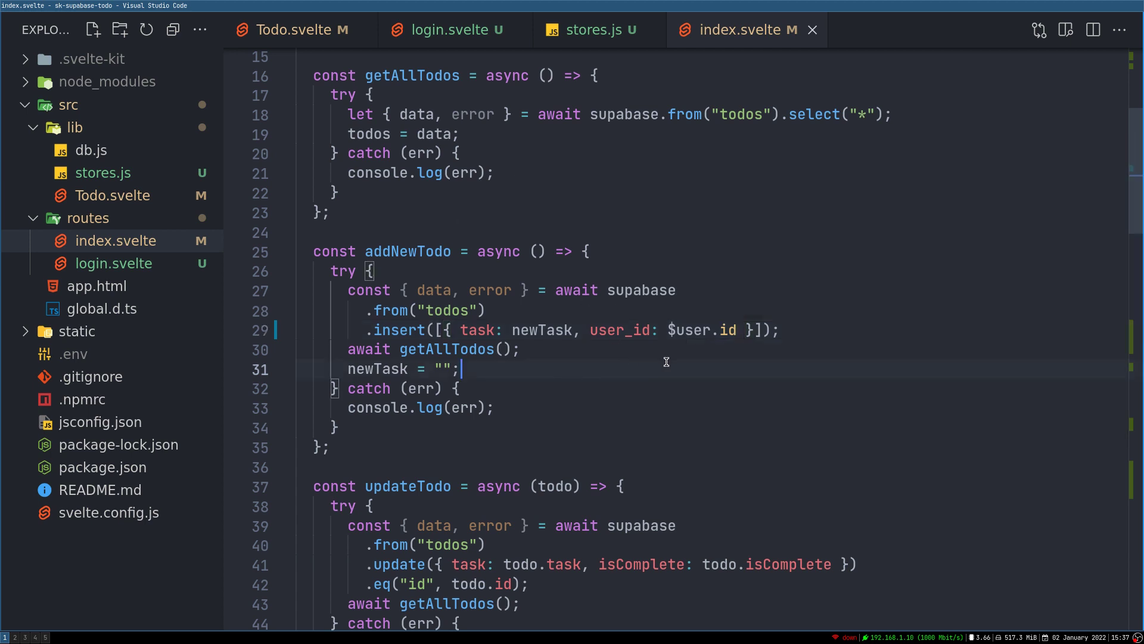
key("super+2")
left_click(63, 22)
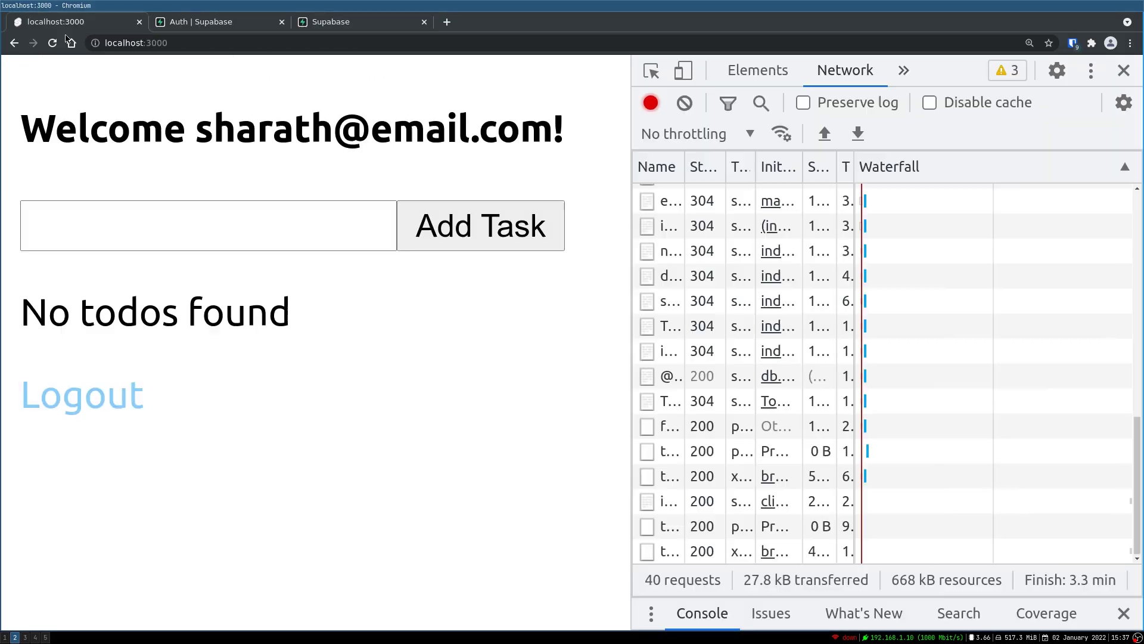
left_click(52, 44)
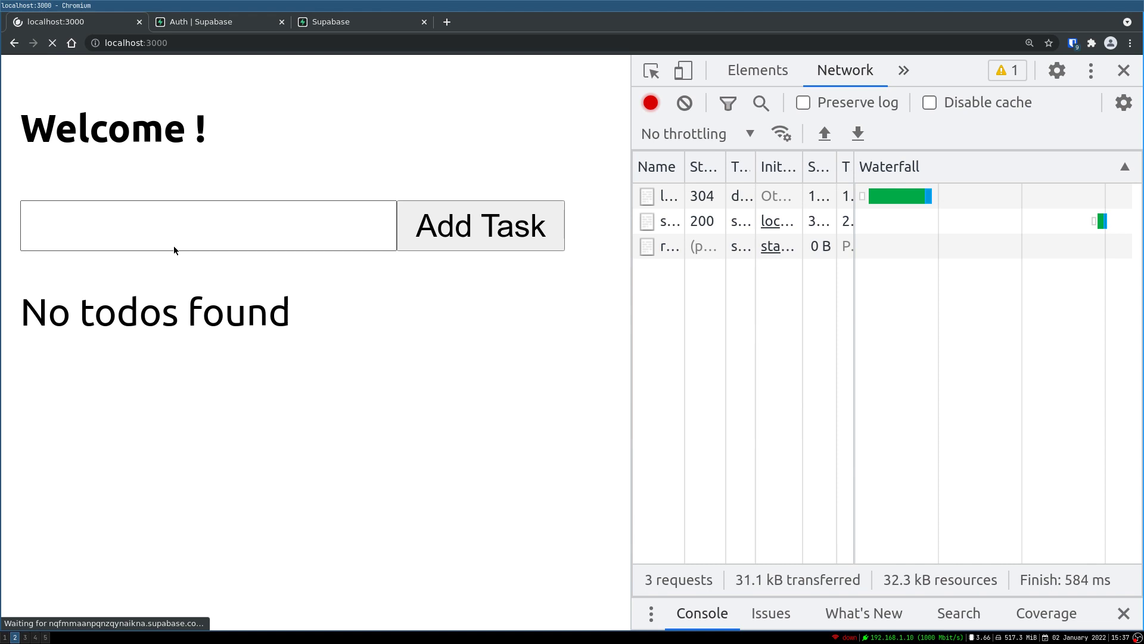
Try adding a task and inspect the rejected 403 row-level security response
left_click(224, 220)
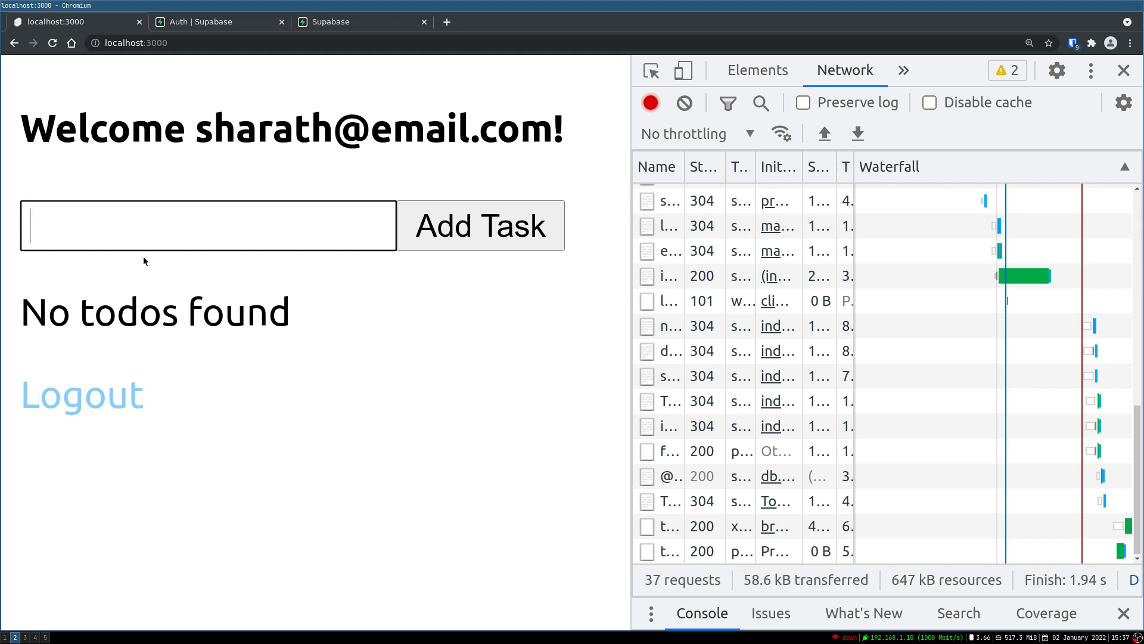
type("Shartath")
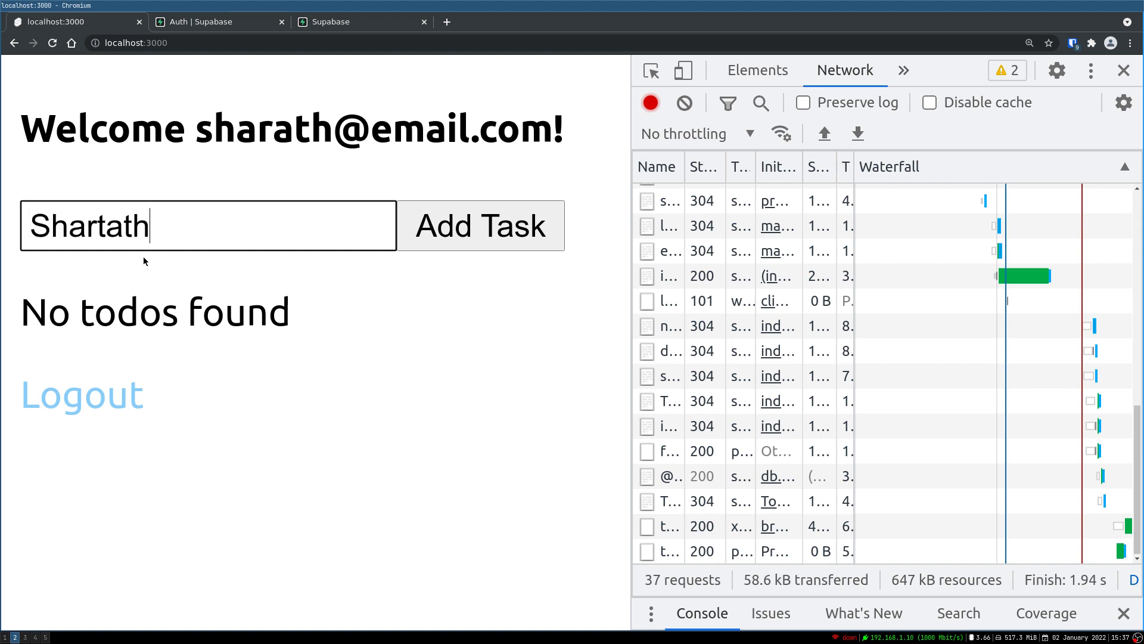
type("'s first ")
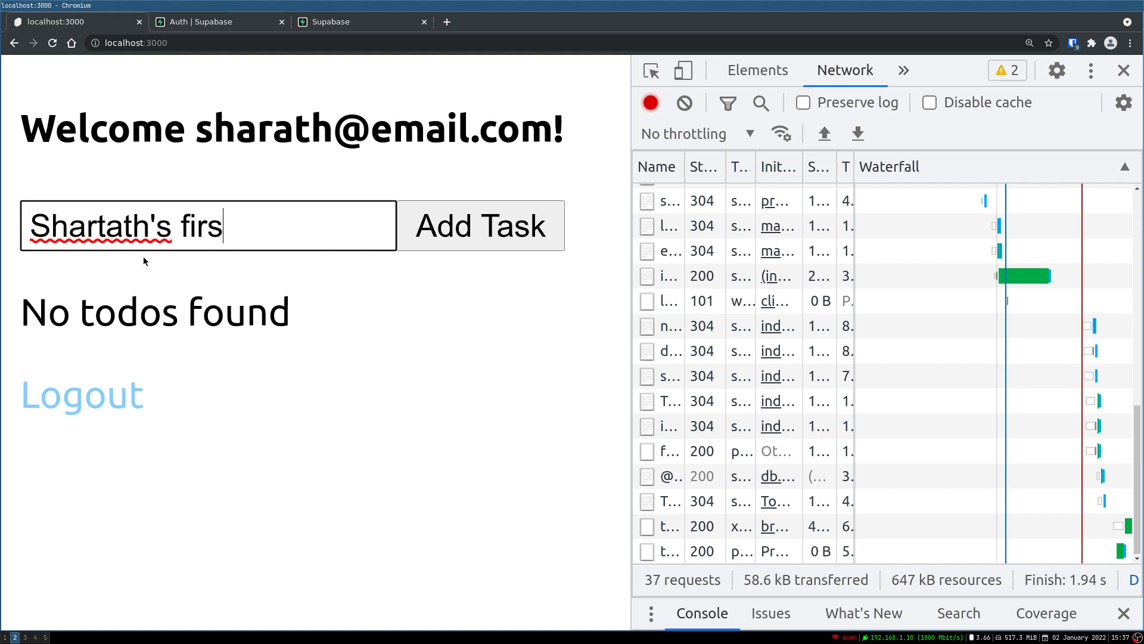
type("task")
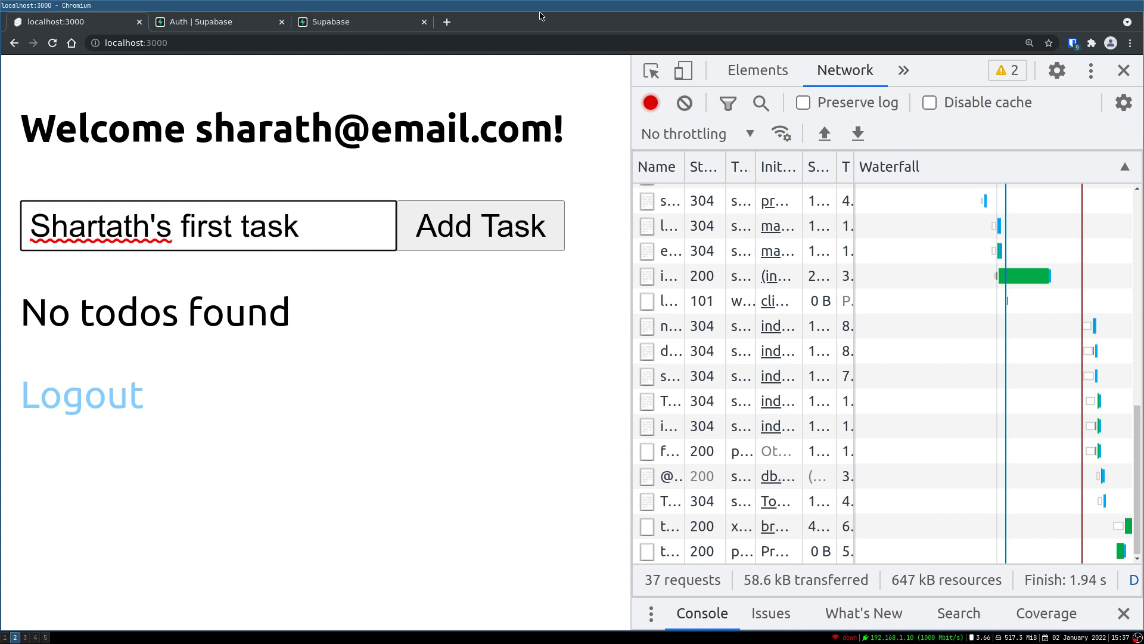
left_click(537, 224)
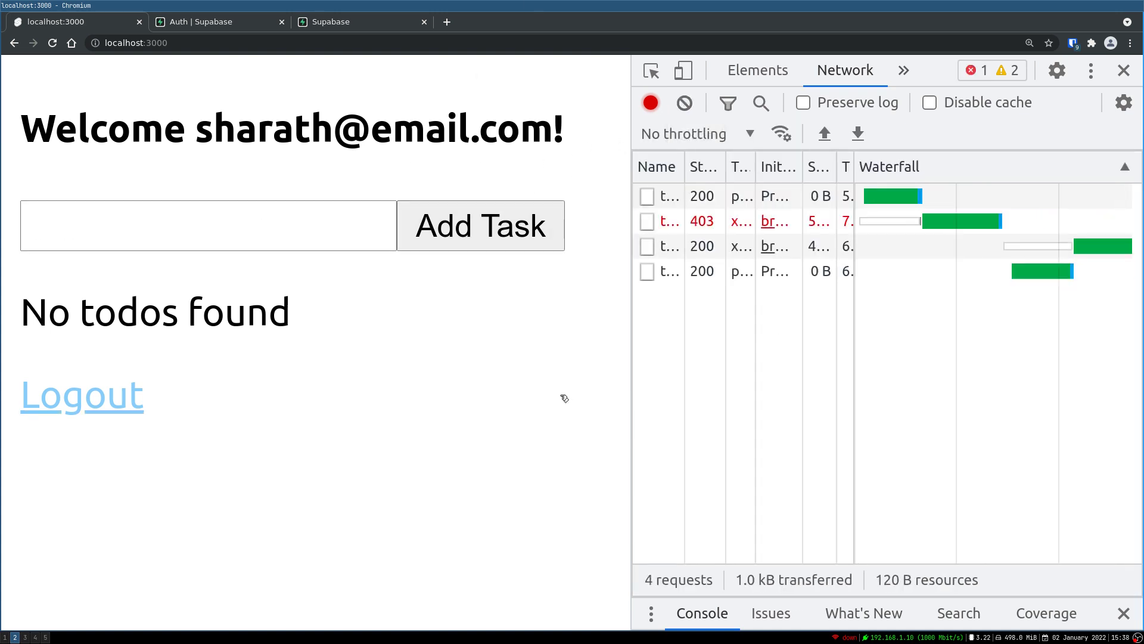
left_click(671, 223)
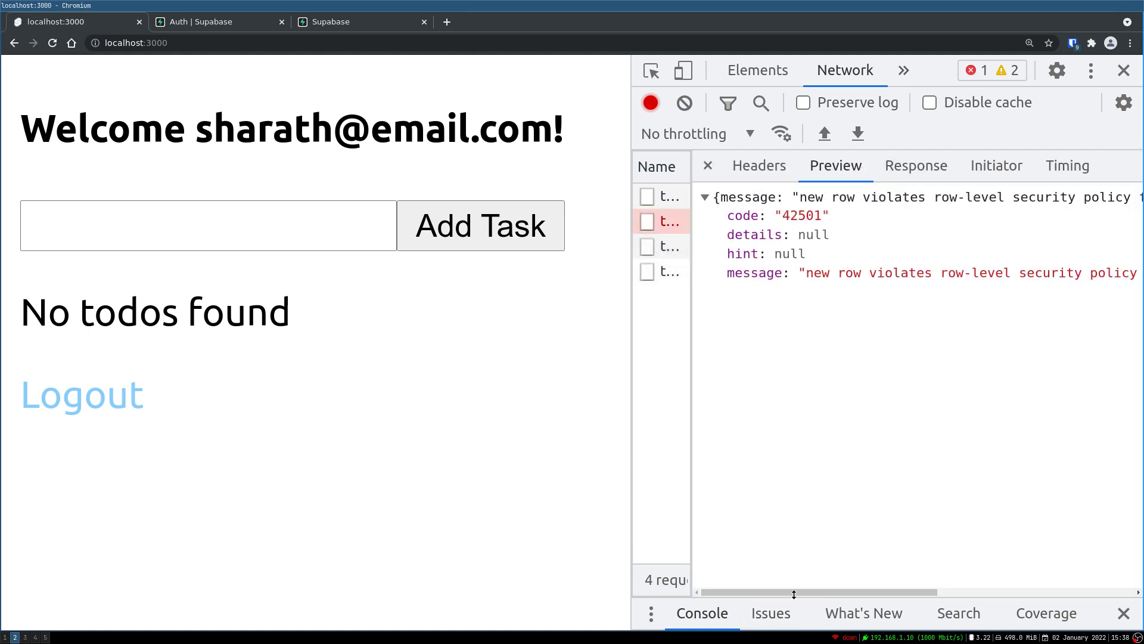
left_click_drag(794, 593, 1123, 577)
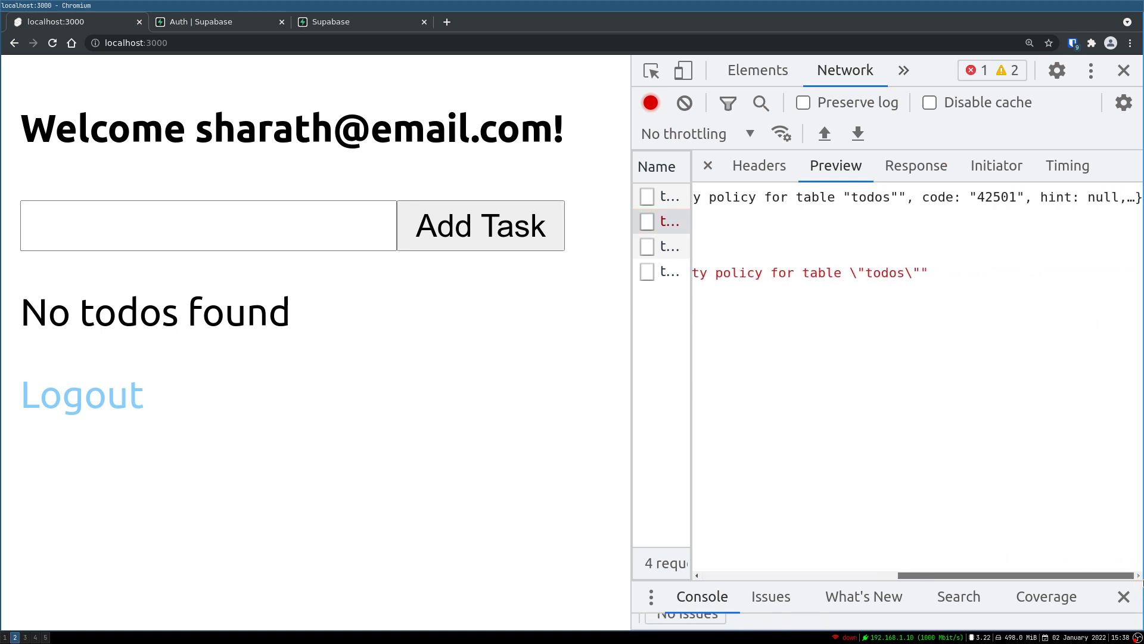
left_click_drag(1022, 577, 825, 577)
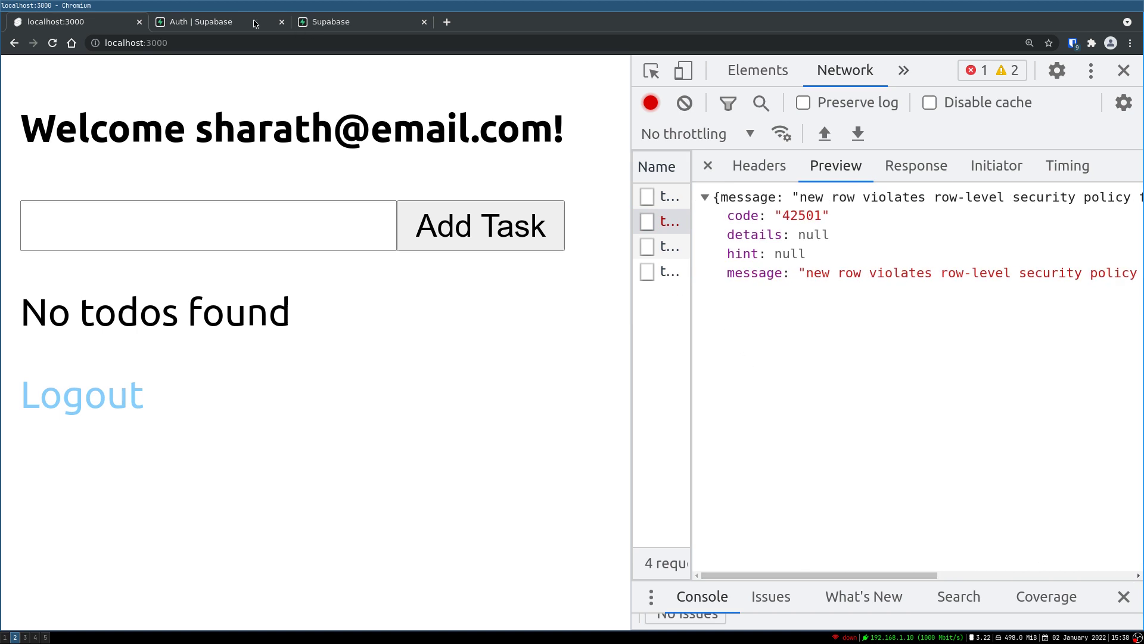
Review and save the todos policy allowing all actions where uid() = user_id
left_click(220, 22)
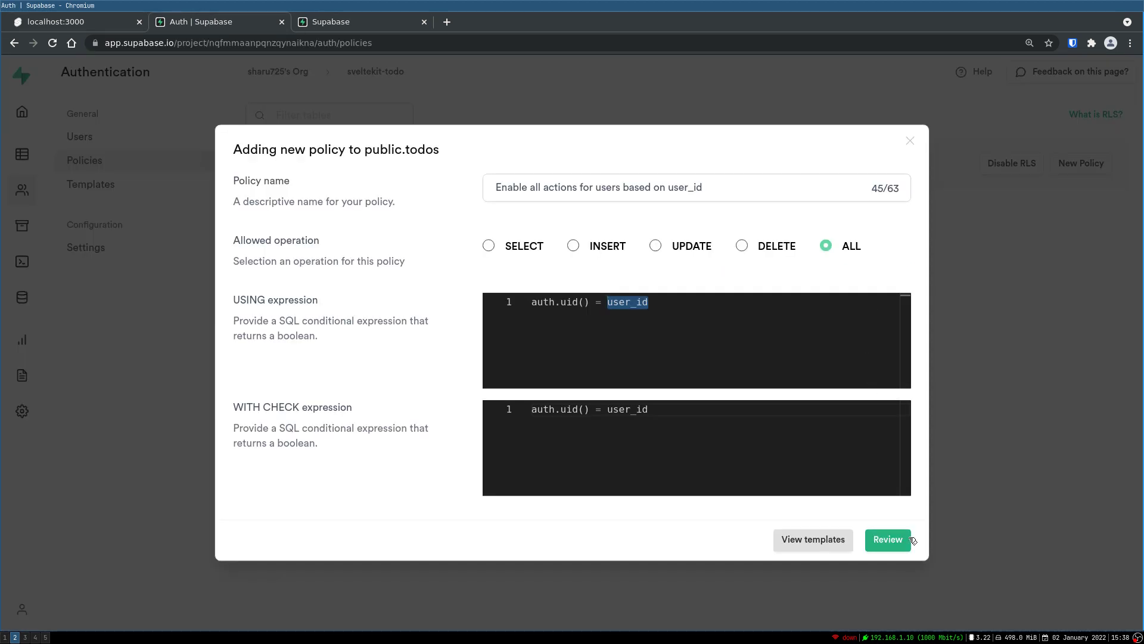
left_click(888, 539)
left_click(882, 474)
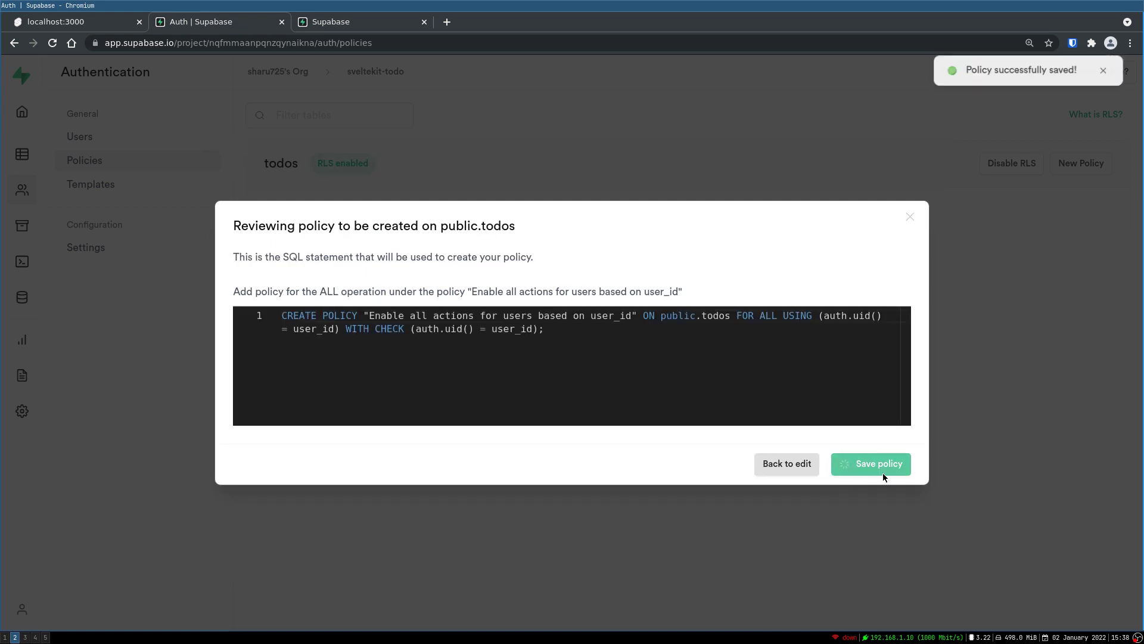
left_click(373, 19)
left_click(197, 20)
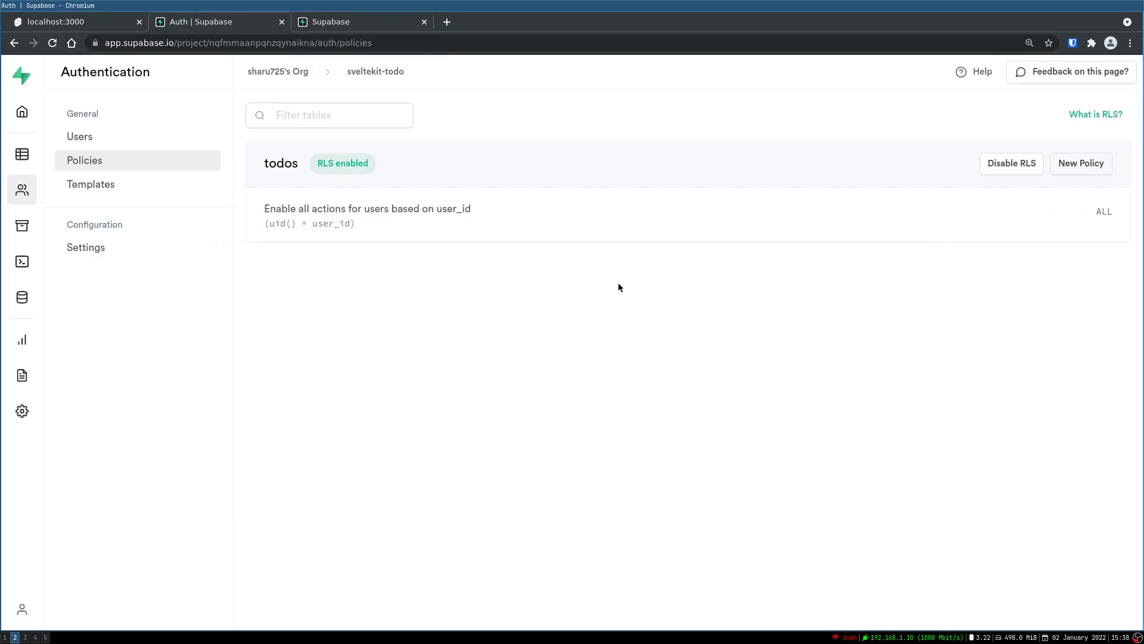
Add 'Sharath's 1st task' in the todo app and clear the Network log
left_click(98, 22)
left_click(175, 212)
type("Sharath's 1st task")
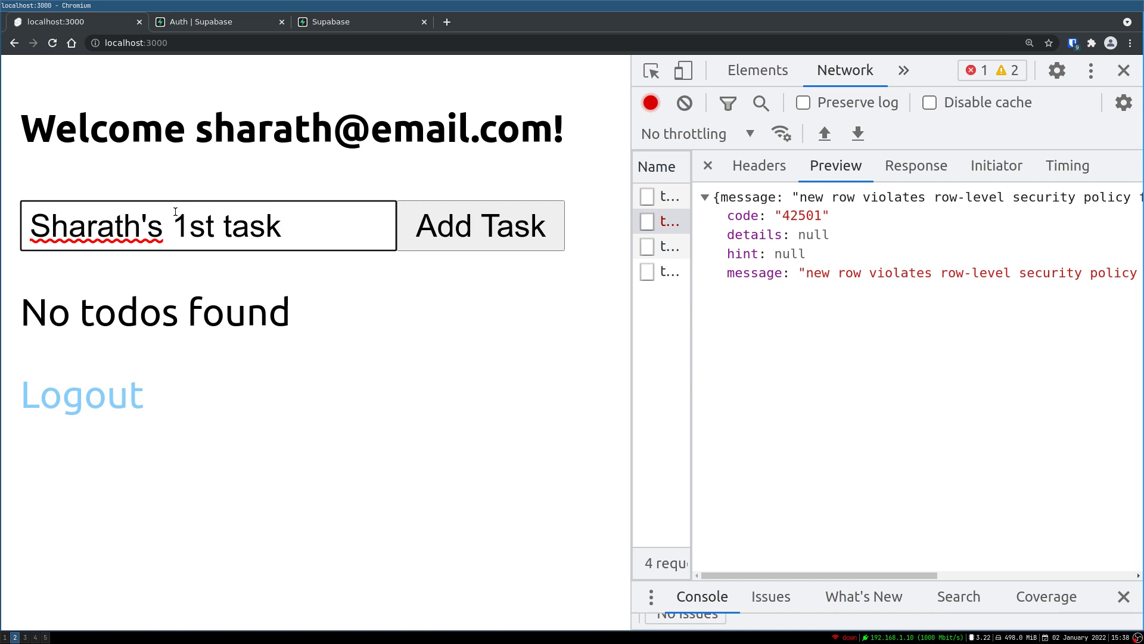
left_click(480, 229)
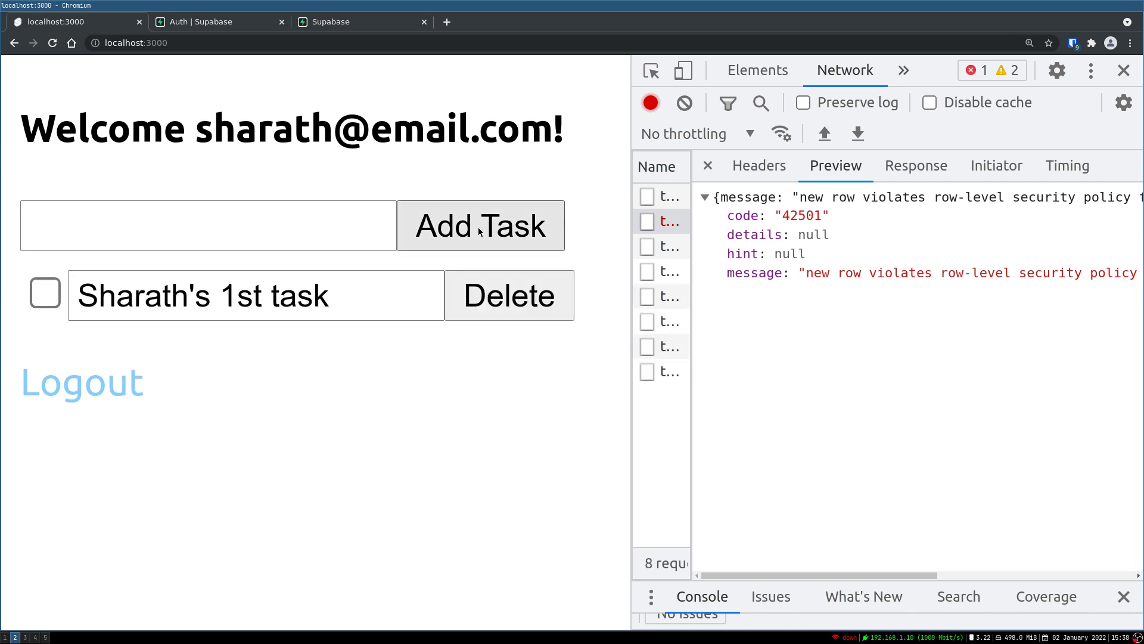
left_click(684, 103)
Inspect the user_id value of 'Sharath's 1st task' in the todos table
left_click(205, 22)
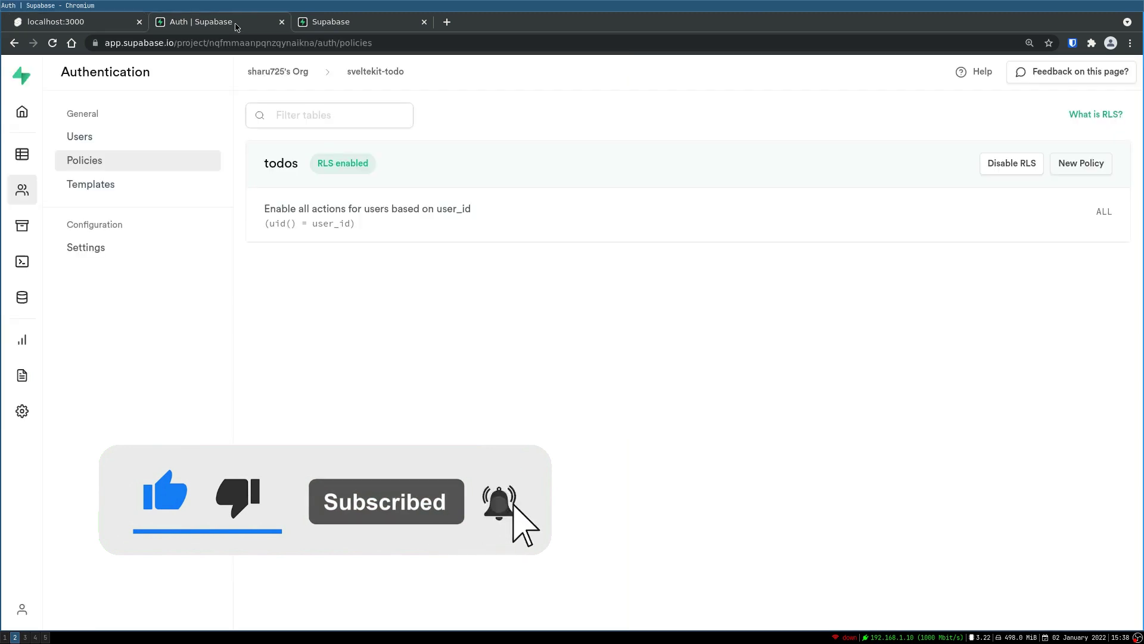
left_click(22, 154)
left_click(119, 258)
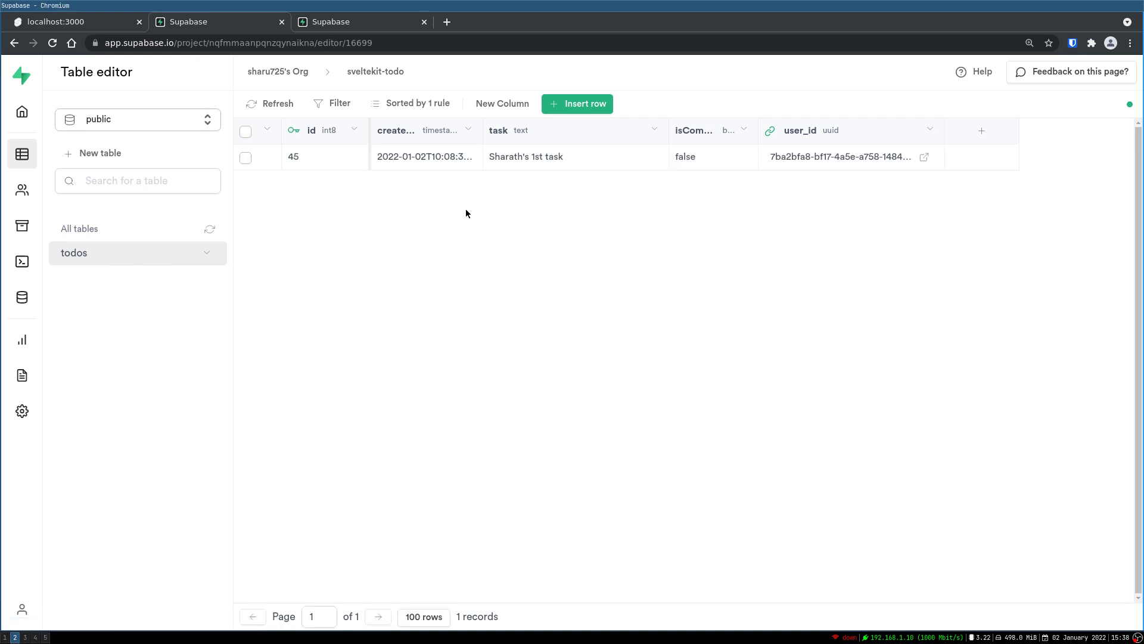
mouse_move(572, 157)
left_click(785, 160)
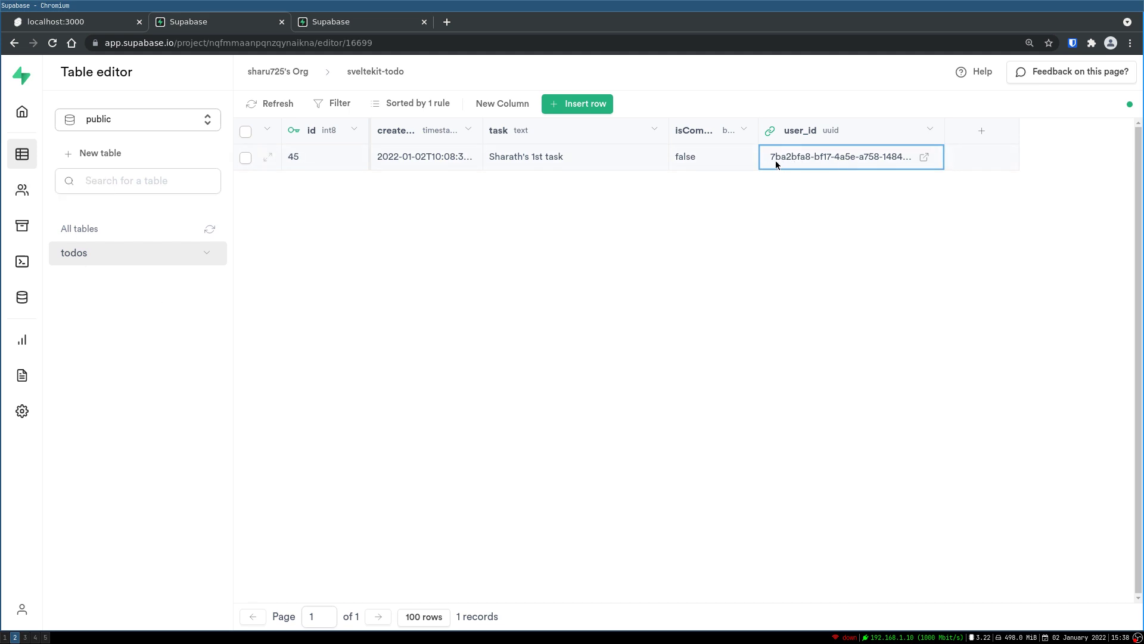
left_click(22, 190)
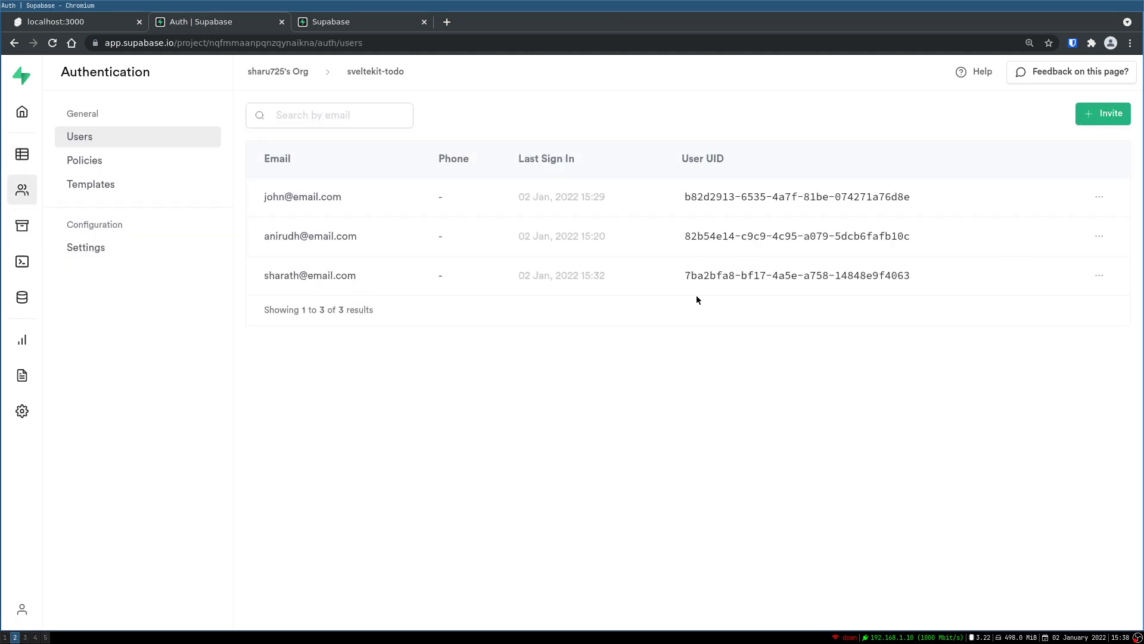
left_click_drag(684, 276, 917, 272)
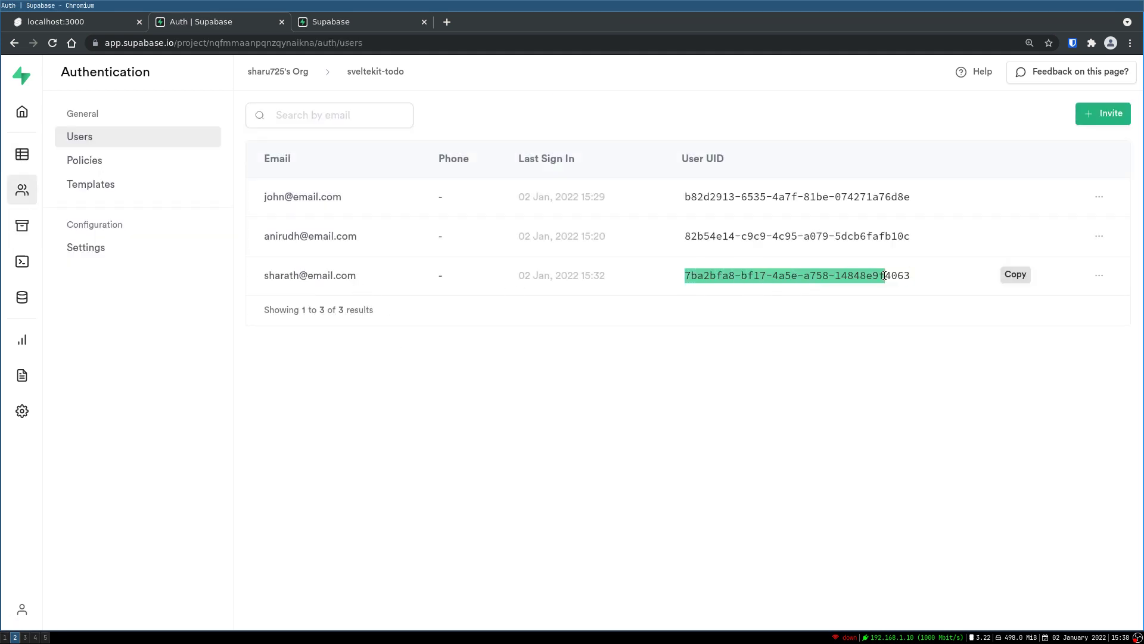
left_click(702, 285)
left_click_drag(684, 275, 697, 277)
left_click(708, 318)
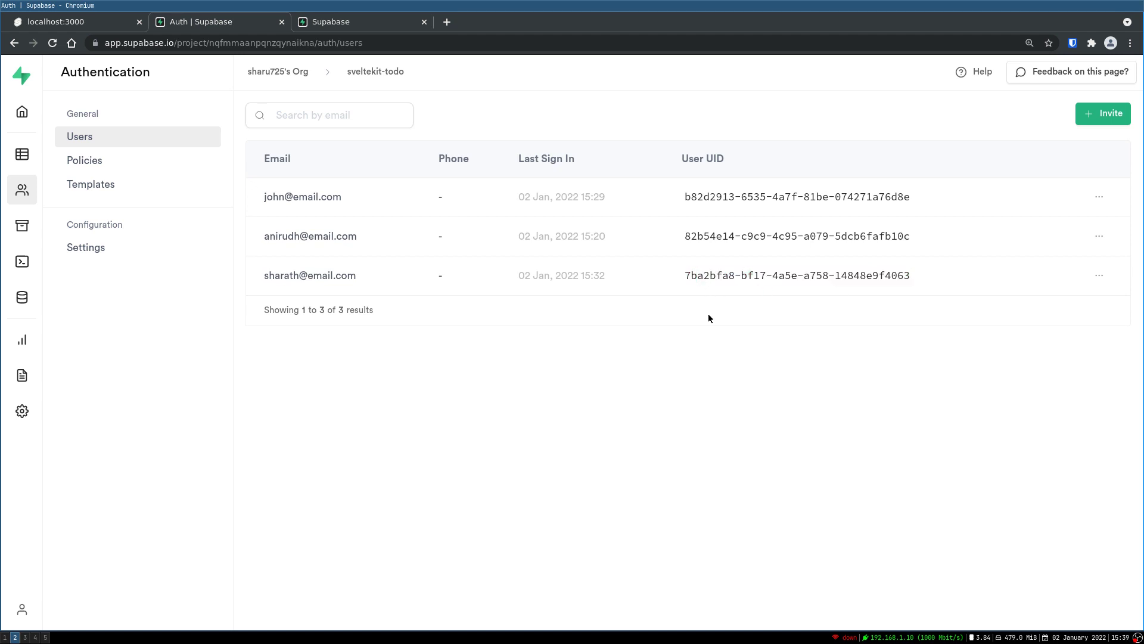
Log out of the todo app and load the app's root page
left_click(98, 22)
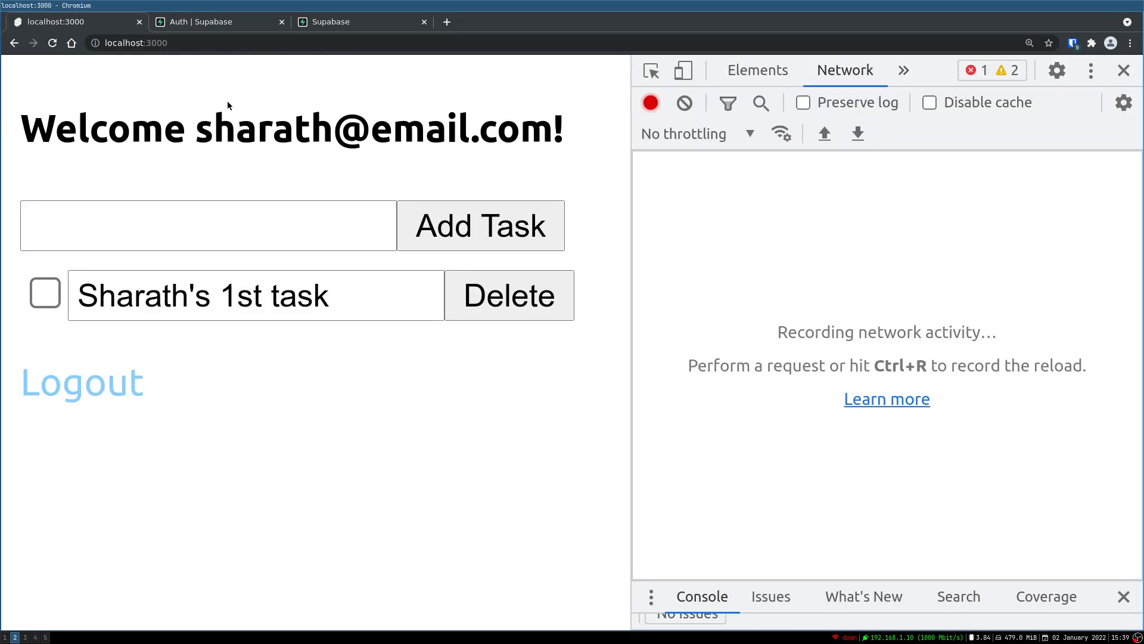
left_click(354, 126)
left_click_drag(211, 130, 567, 135)
left_click(458, 208)
left_click(90, 383)
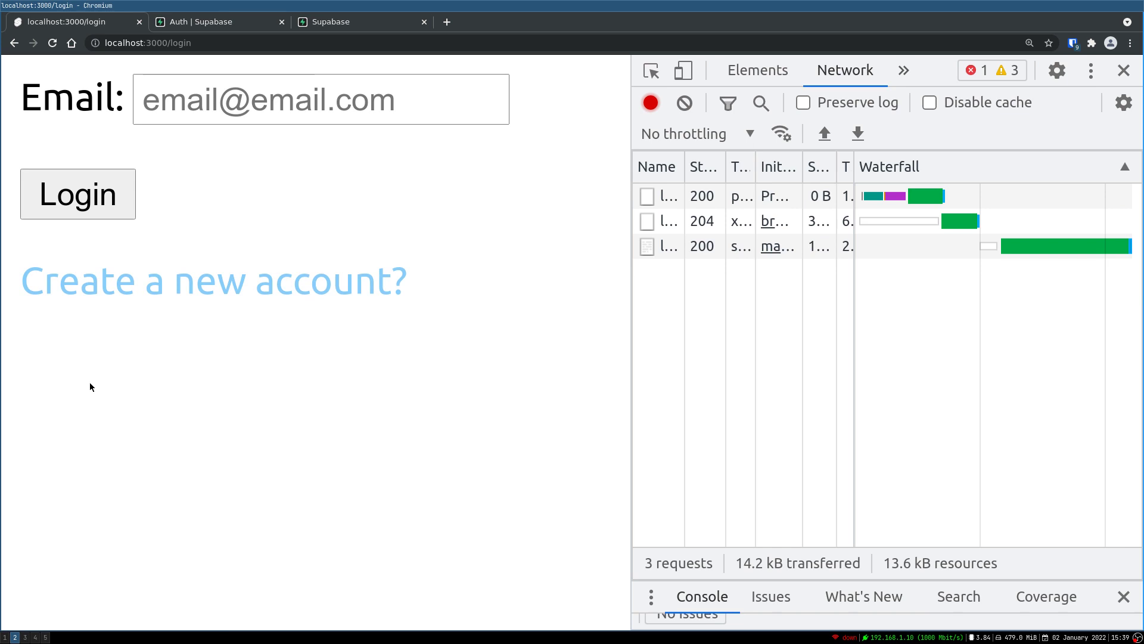
mouse_move(167, 42)
left_click_drag(168, 42, 324, 42)
key("BackSpace")
key("Return")
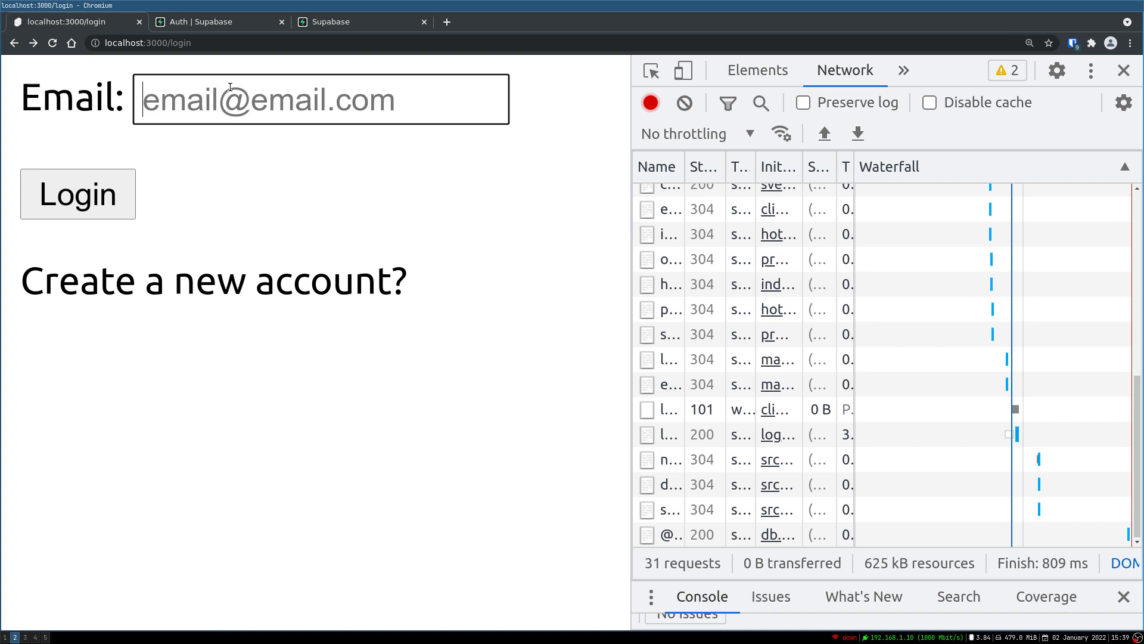
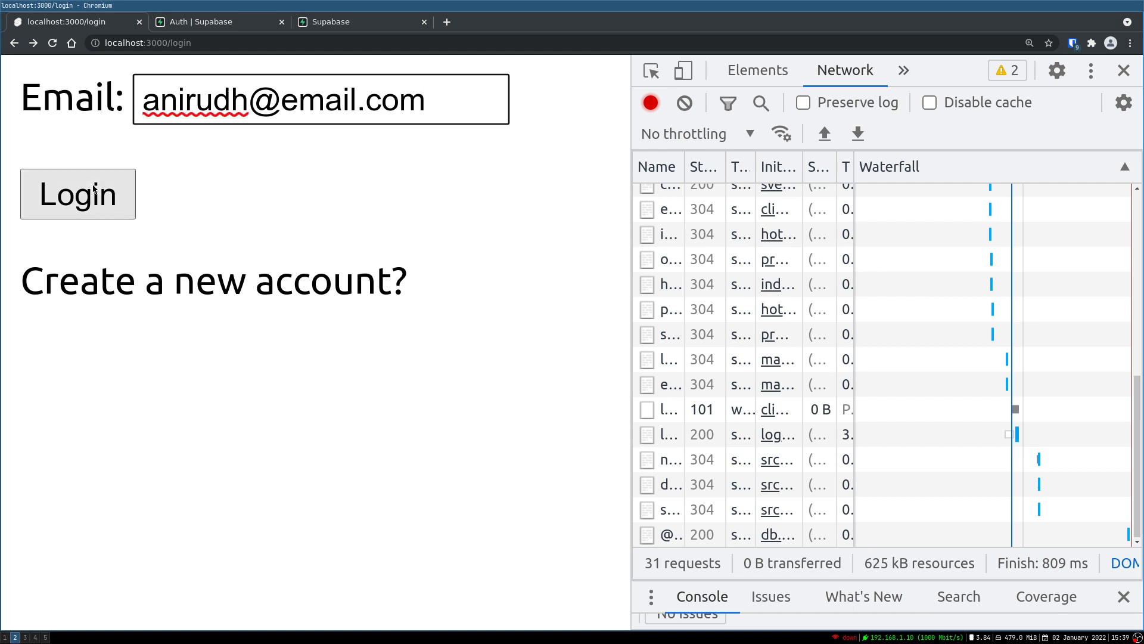
left_click(78, 194)
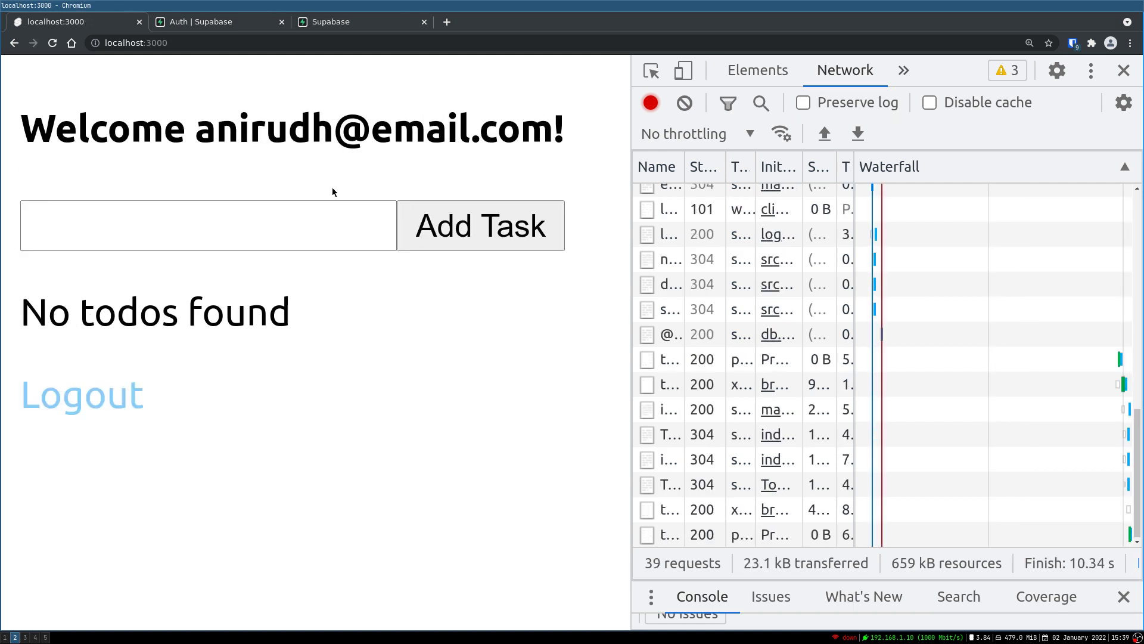
left_click(181, 226)
left_click(181, 229)
type("Anirudth's tasl")
key("BackSpace")
type("k")
left_click(490, 231)
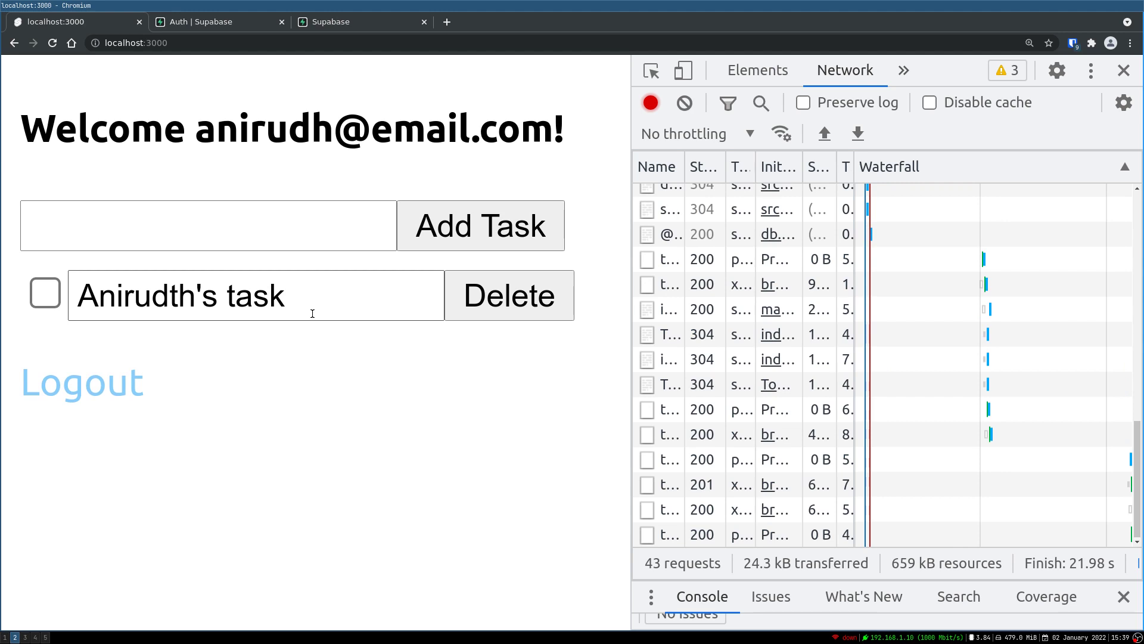
left_click(229, 23)
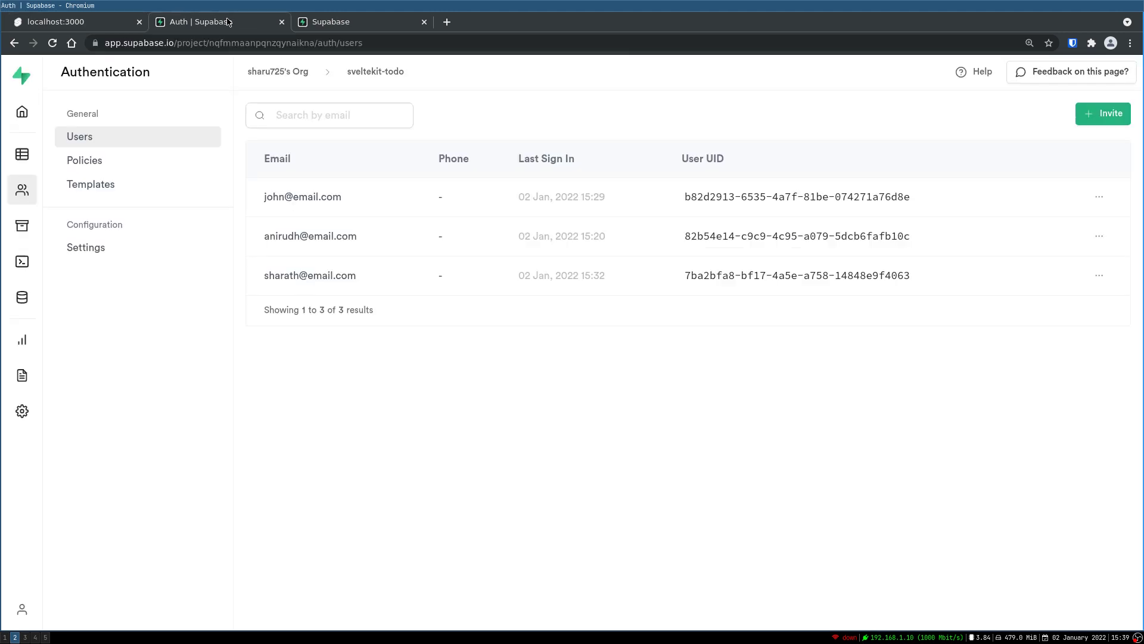
left_click(22, 153)
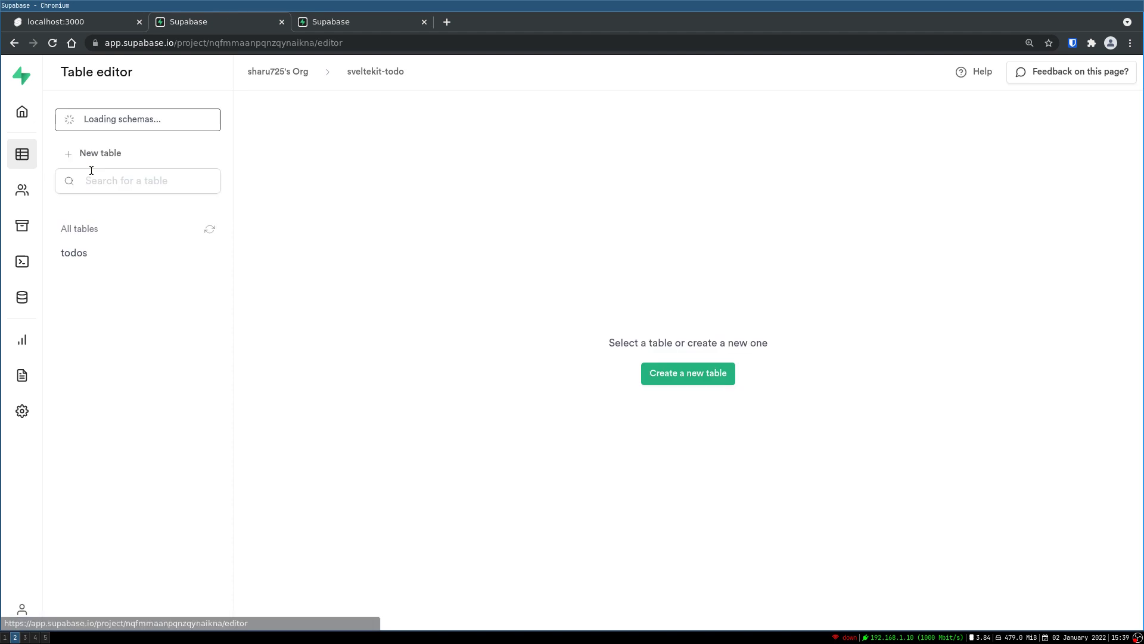
left_click(100, 259)
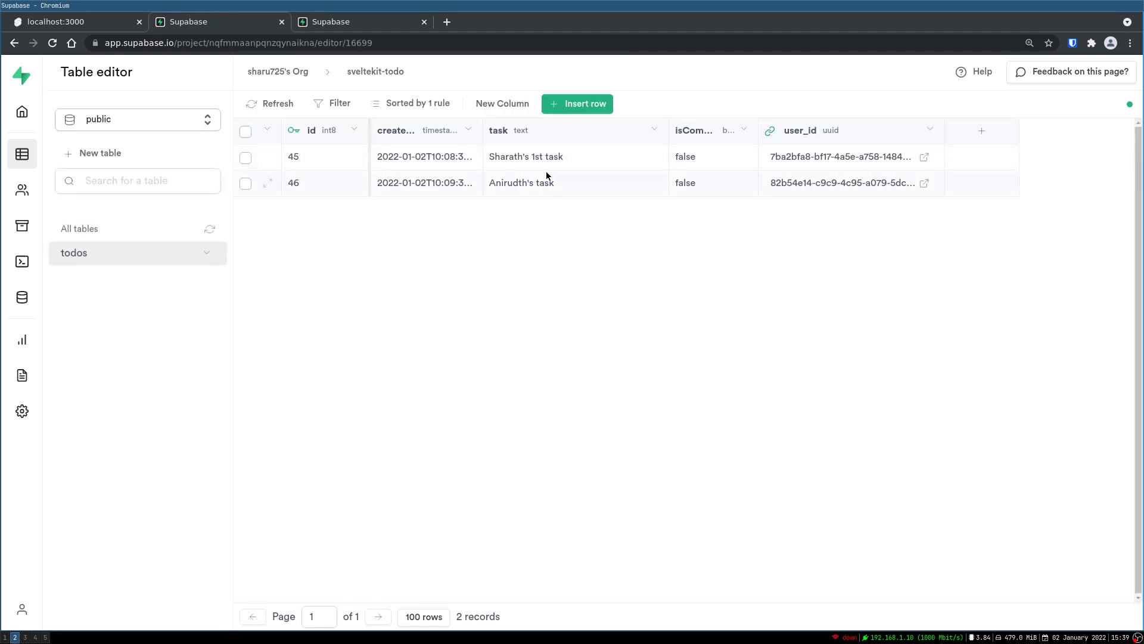
left_click(780, 184)
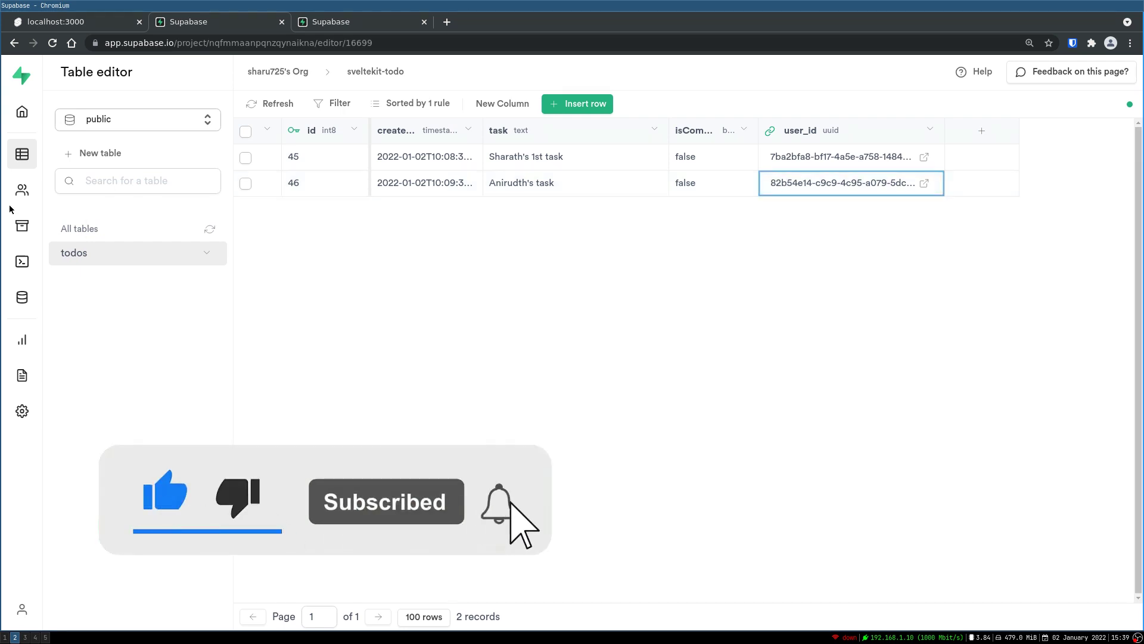
left_click(21, 190)
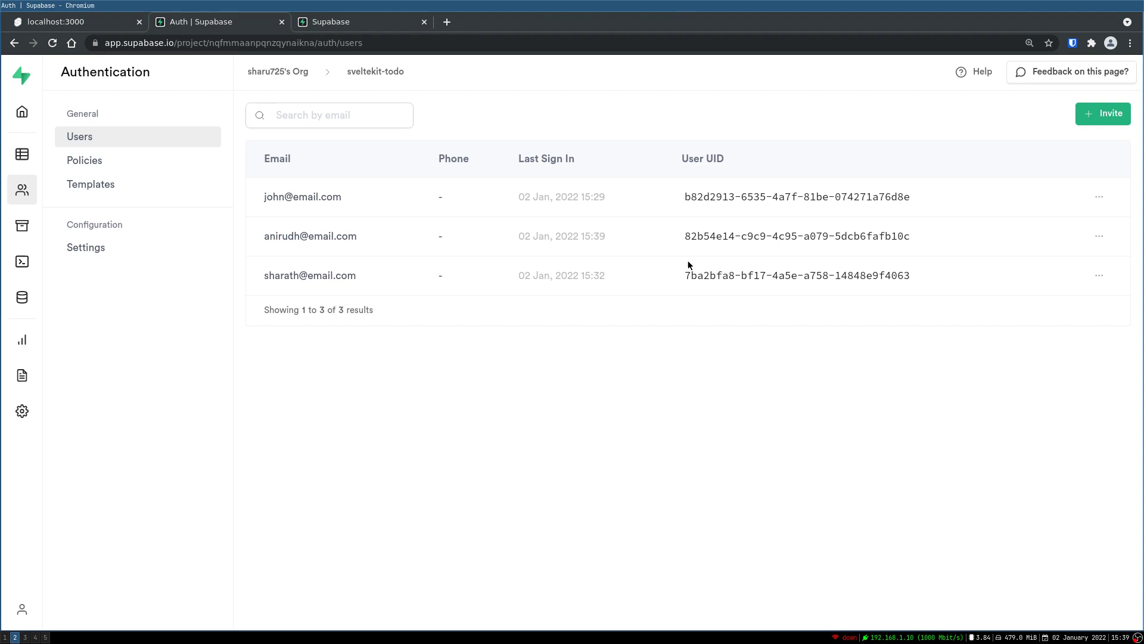
left_click_drag(685, 234, 885, 234)
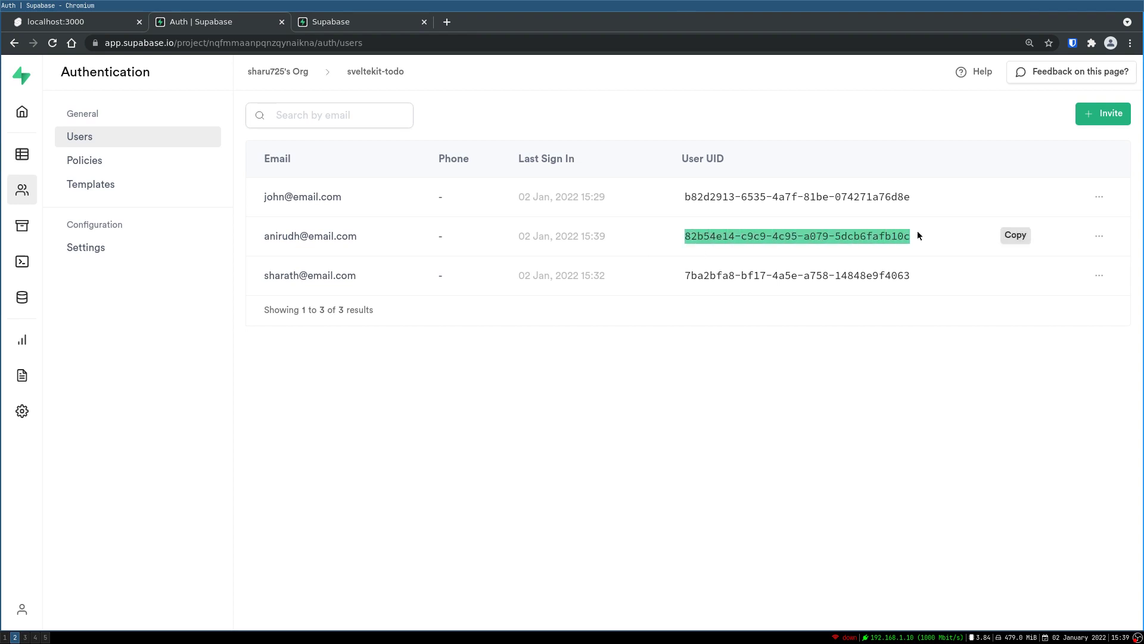
left_click(99, 20)
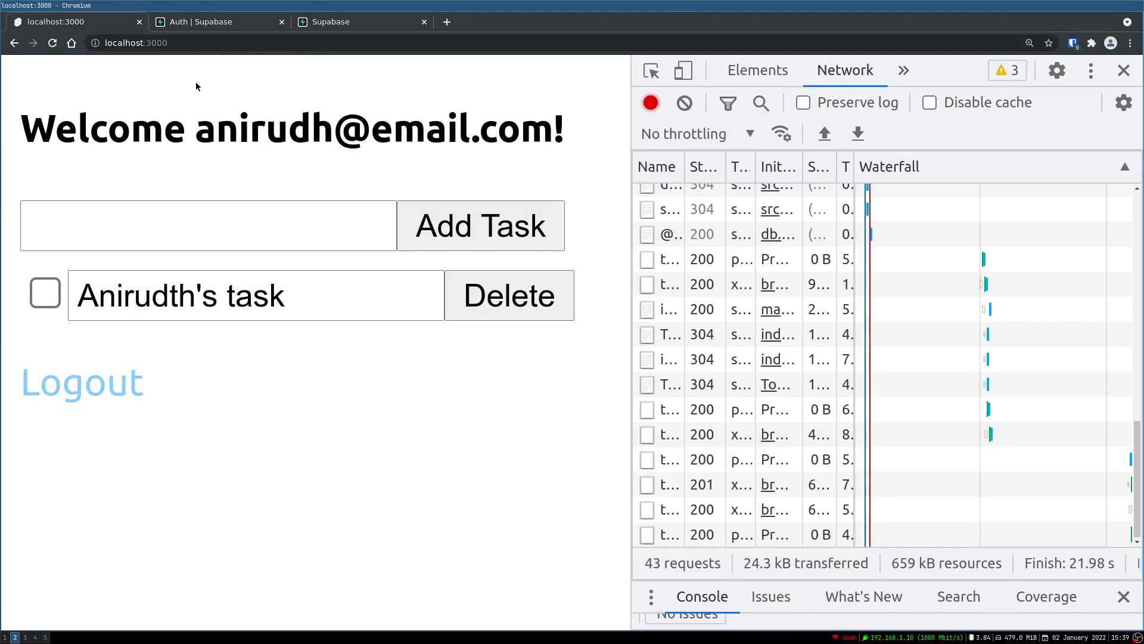
left_click(85, 386)
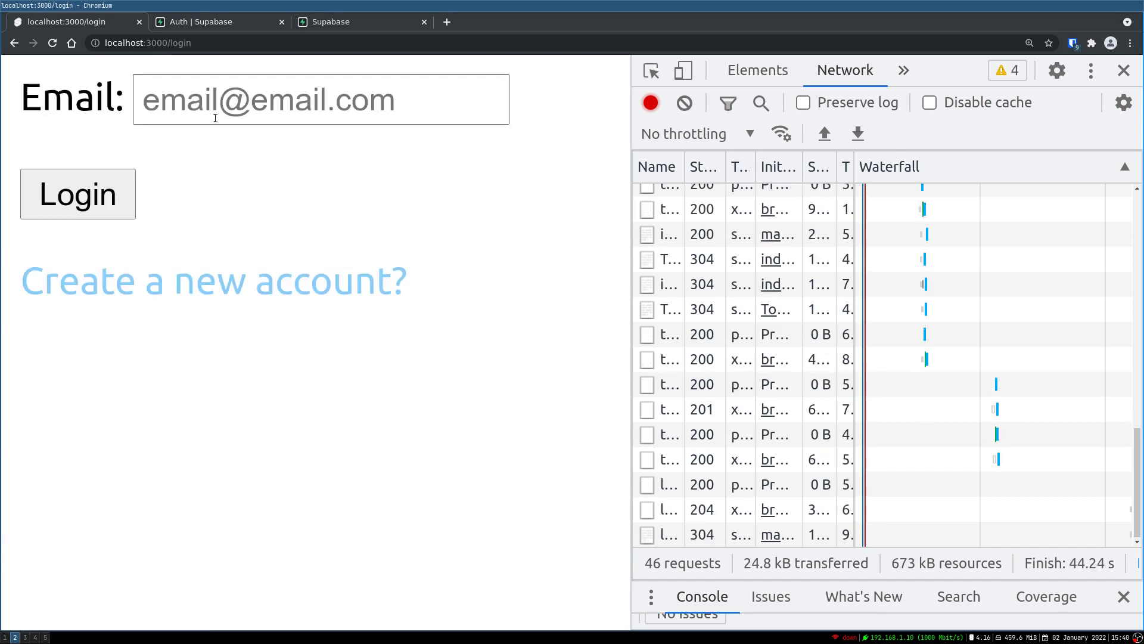
left_click(194, 100)
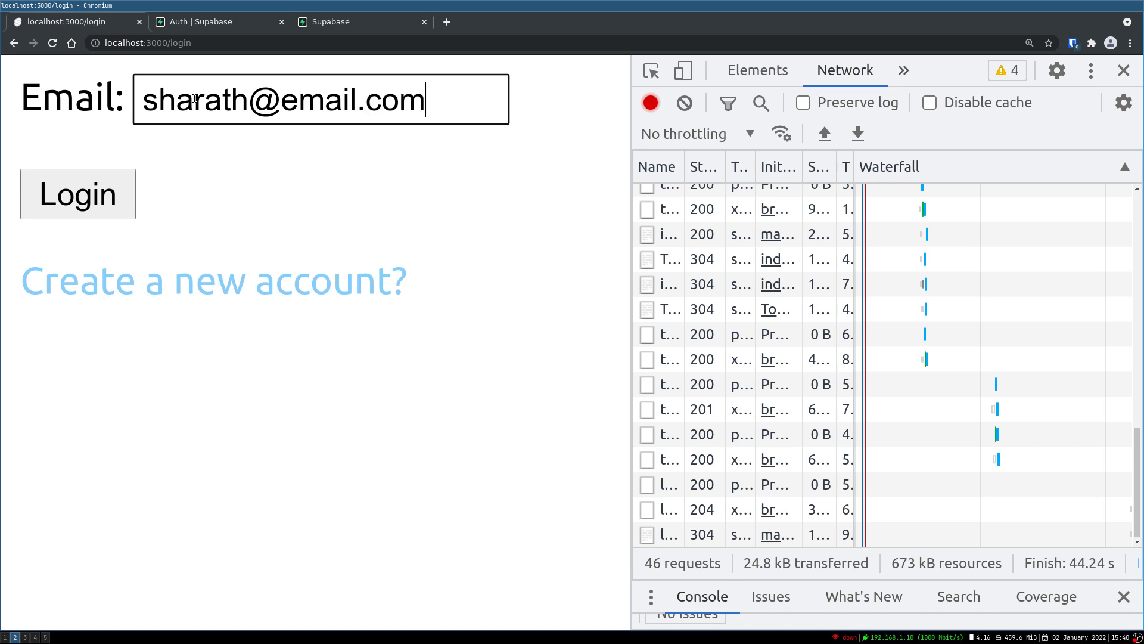
left_click(108, 177)
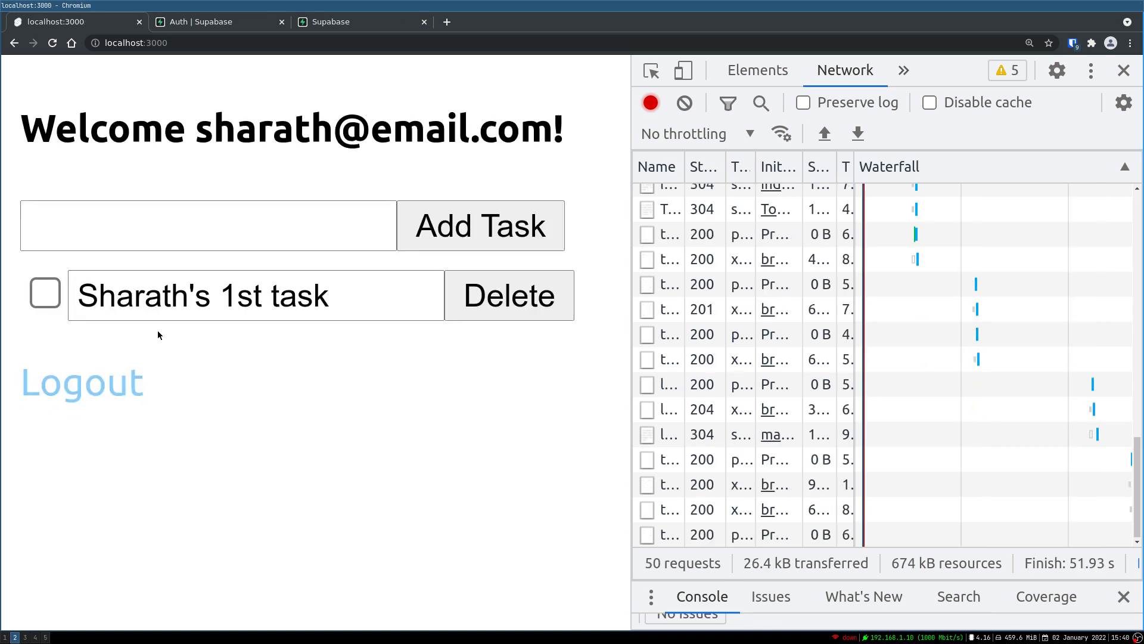